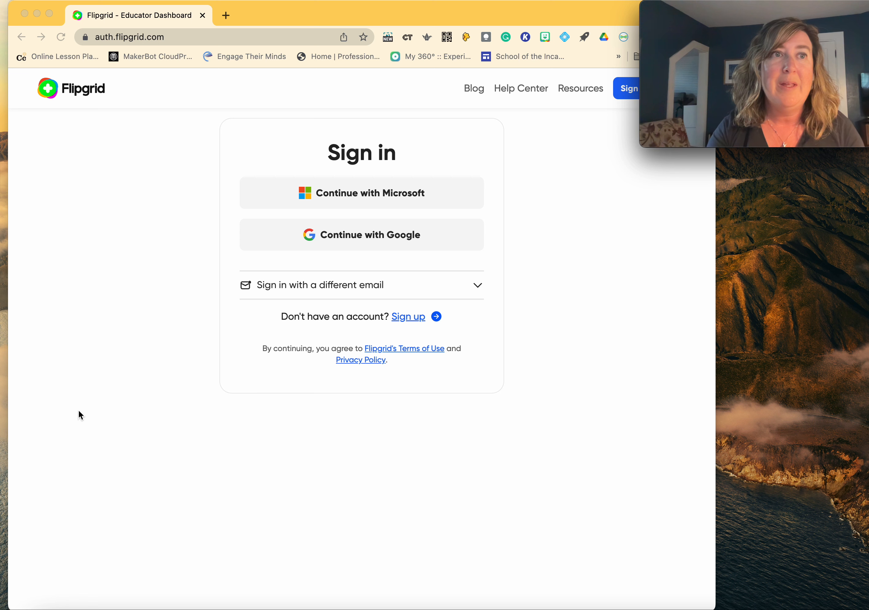
Step: Go to admin.flipgrid.com and sign in to the educator dashboard with the teacher's Google account
{"action": "left_click", "coordinate": [149, 32]}
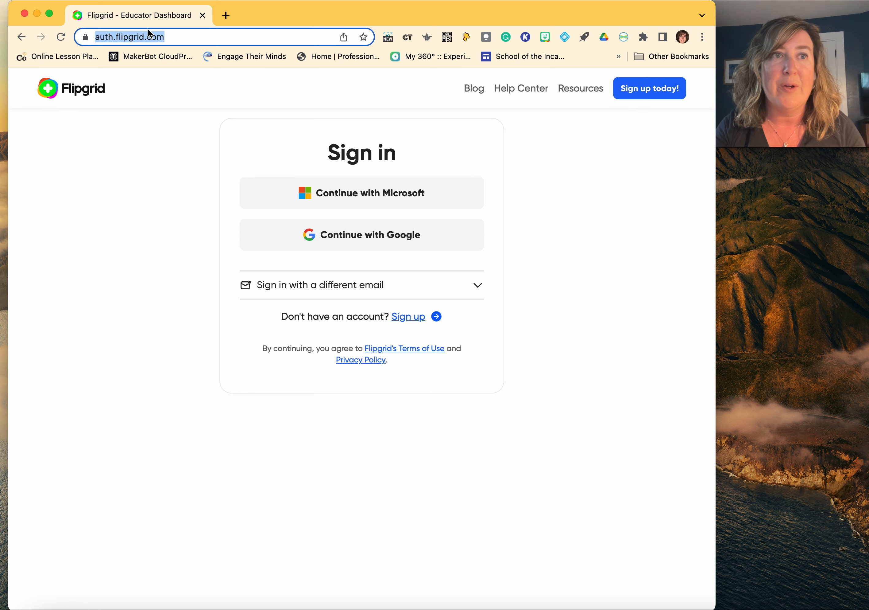
{"action": "type", "text": "ad"}
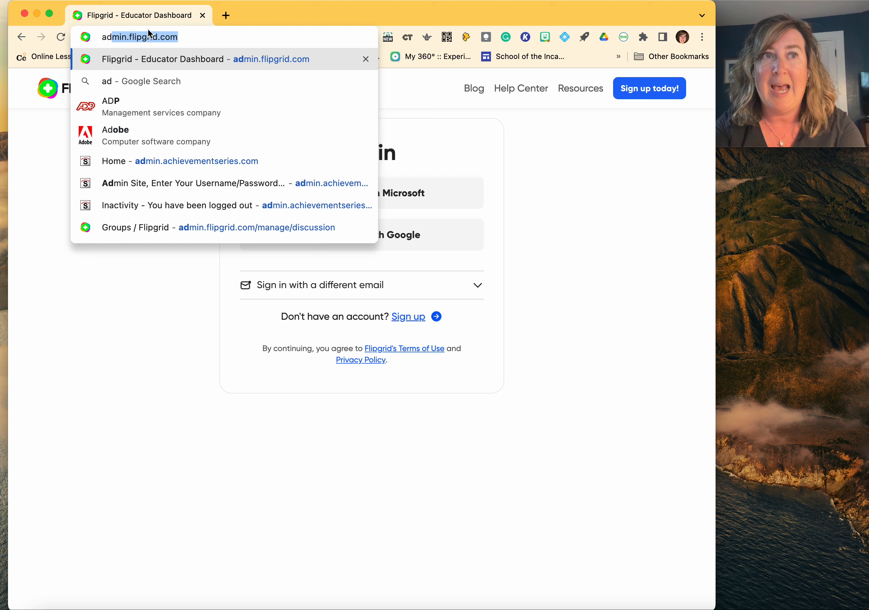
{"action": "key", "text": "Return"}
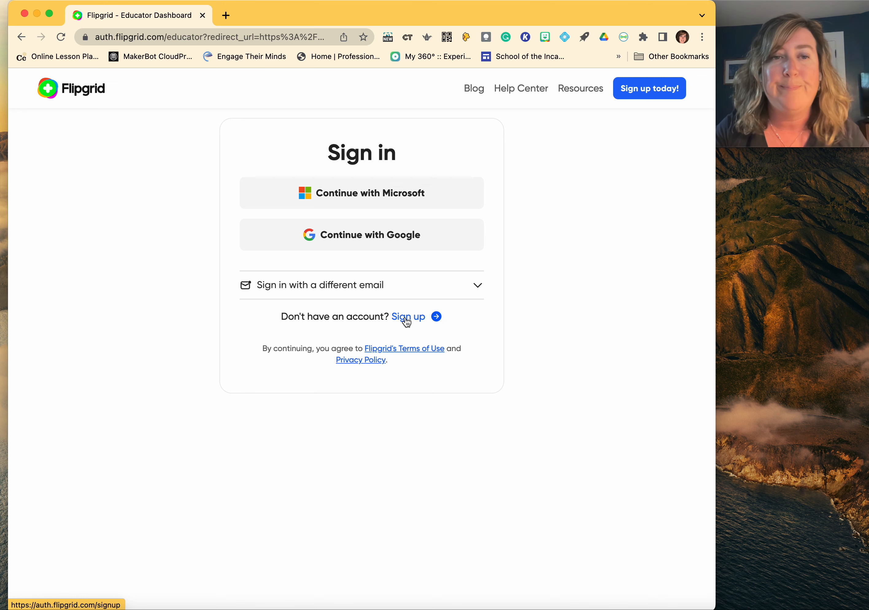
{"action": "left_click", "coordinate": [346, 239]}
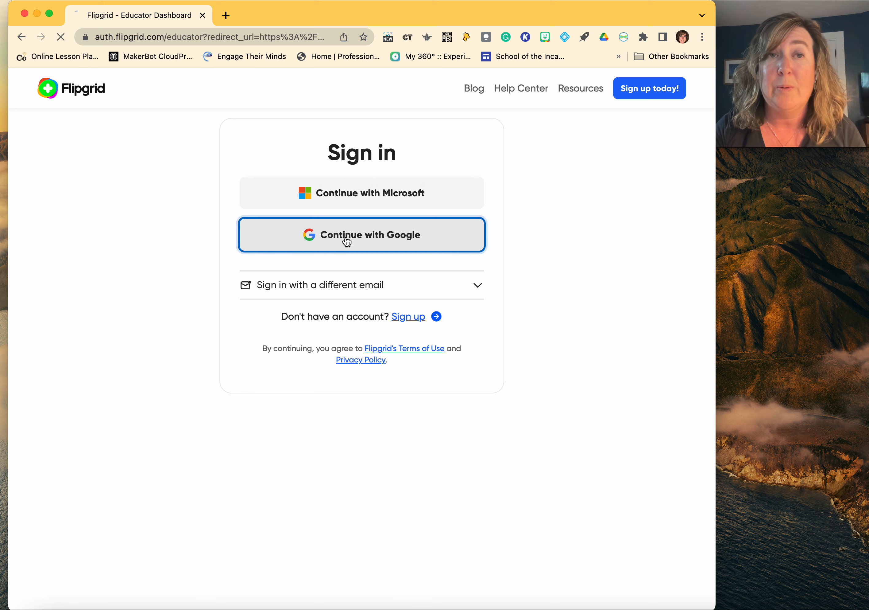
{"action": "left_click", "coordinate": [319, 340]}
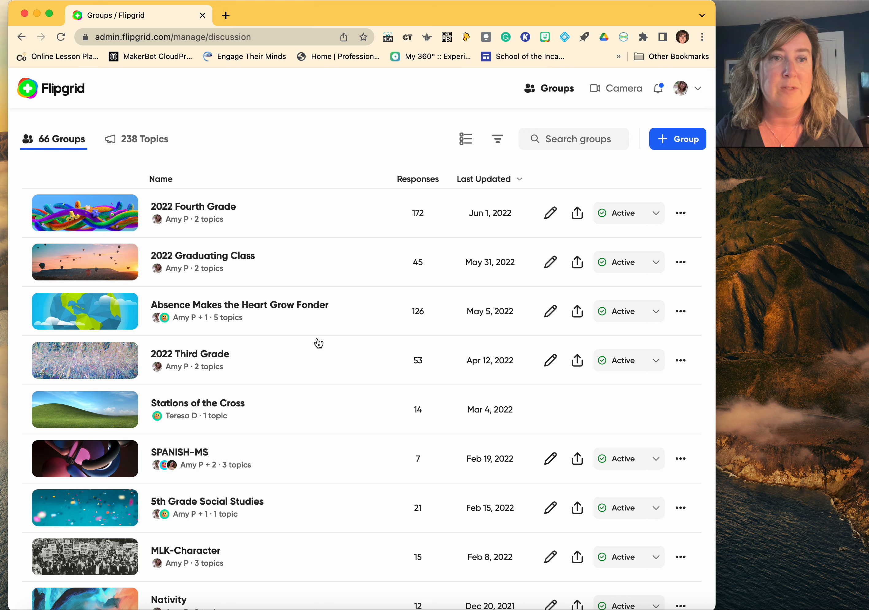
Step: Review the student responses to the Women in Stem topic in the 2022 Fourth Grade group and return to the groups list
{"action": "scroll", "coordinate": [319, 343], "scroll_direction": "down", "scroll_amount": 1}
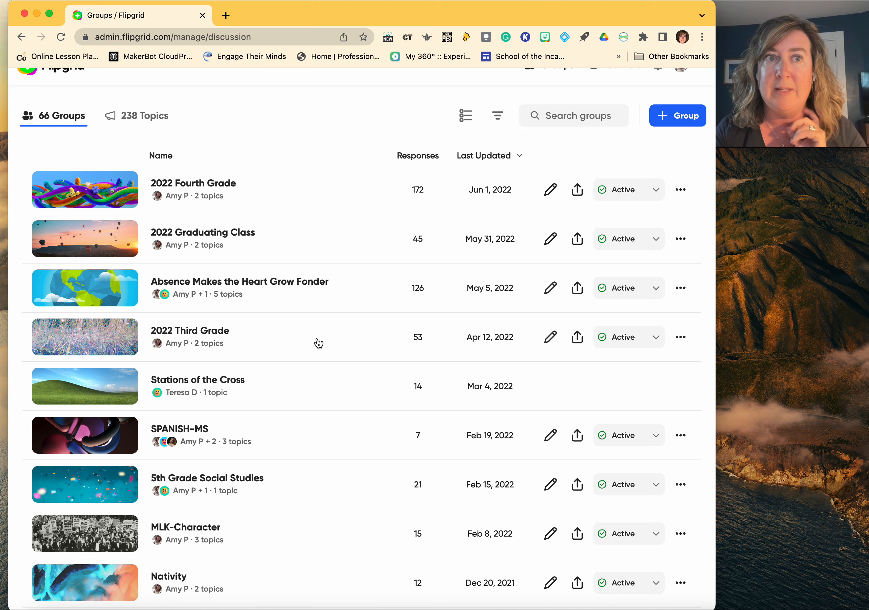
{"action": "left_click", "coordinate": [214, 186]}
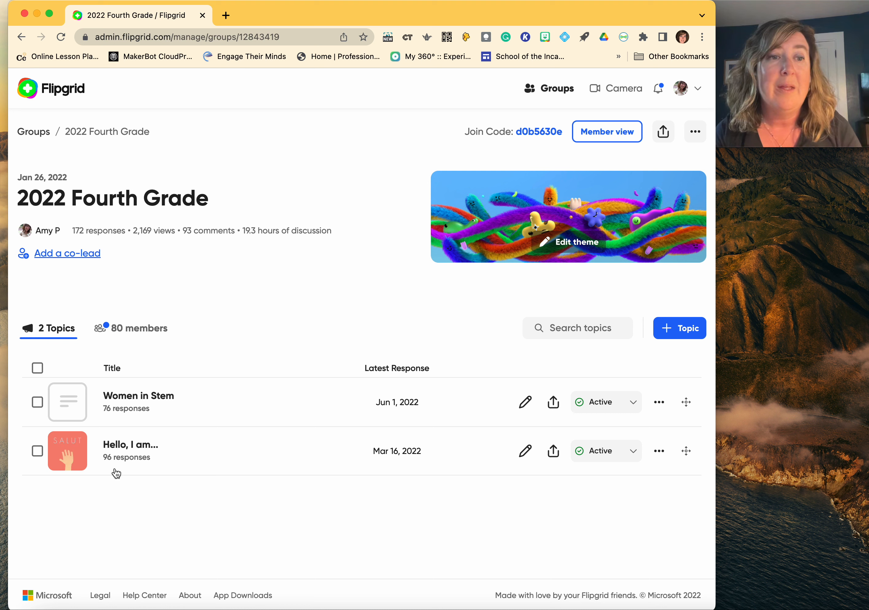
{"action": "left_click", "coordinate": [134, 398]}
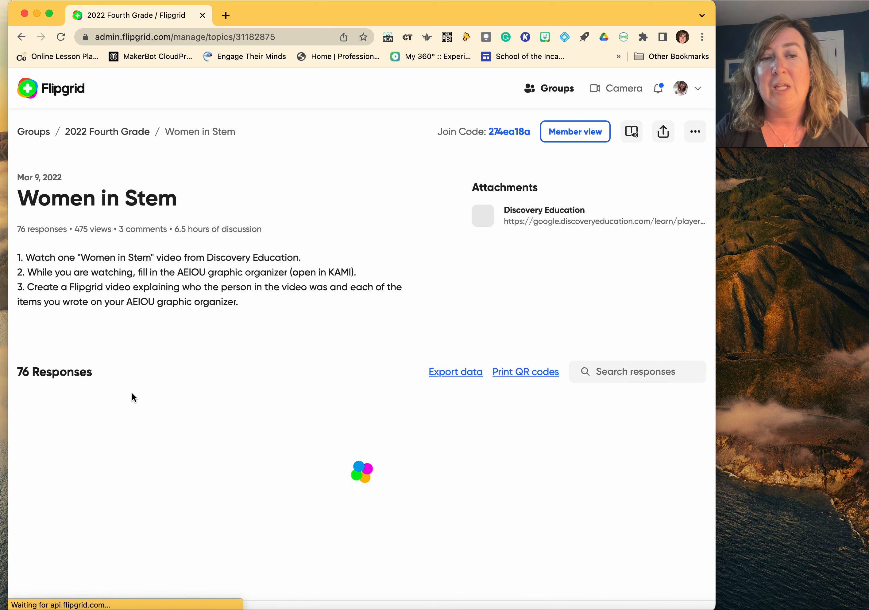
{"action": "scroll", "coordinate": [133, 397], "scroll_direction": "down", "scroll_amount": 3}
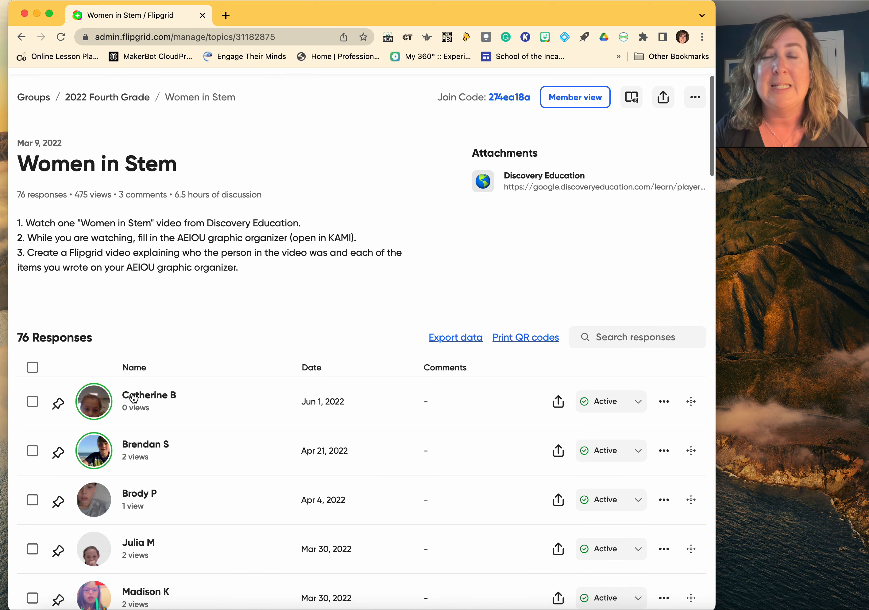
{"action": "scroll", "coordinate": [134, 397], "scroll_direction": "down", "scroll_amount": 1}
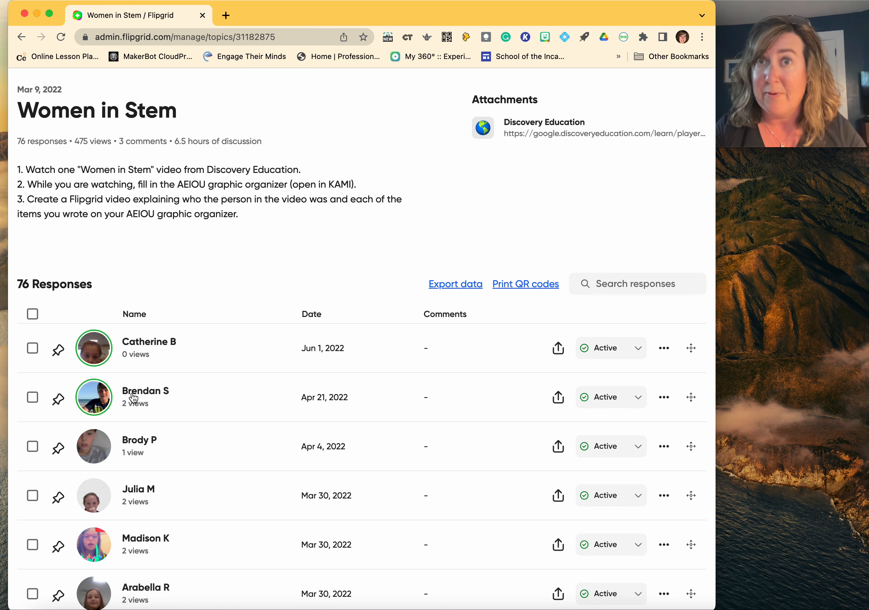
{"action": "scroll", "coordinate": [133, 397], "scroll_direction": "down", "scroll_amount": 12}
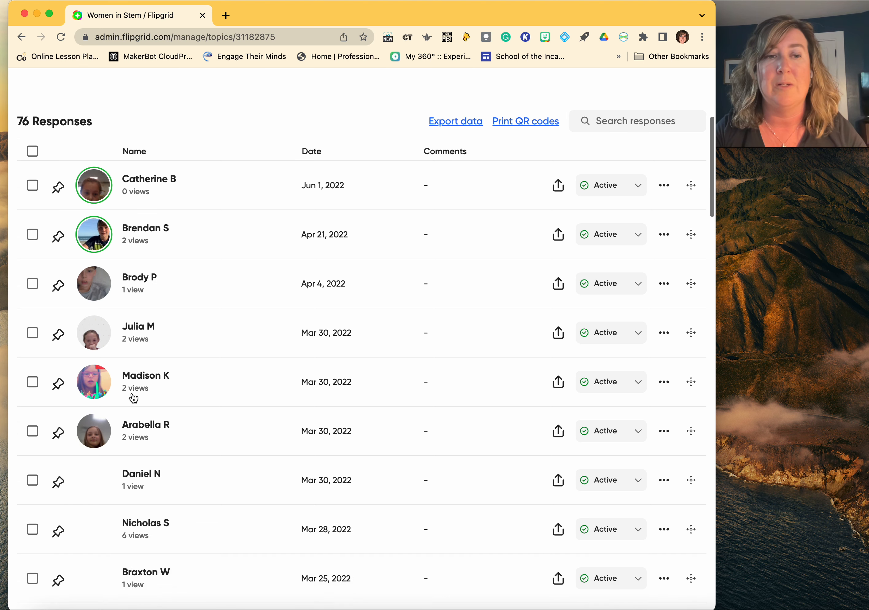
{"action": "scroll", "coordinate": [133, 397], "scroll_direction": "up", "scroll_amount": 15}
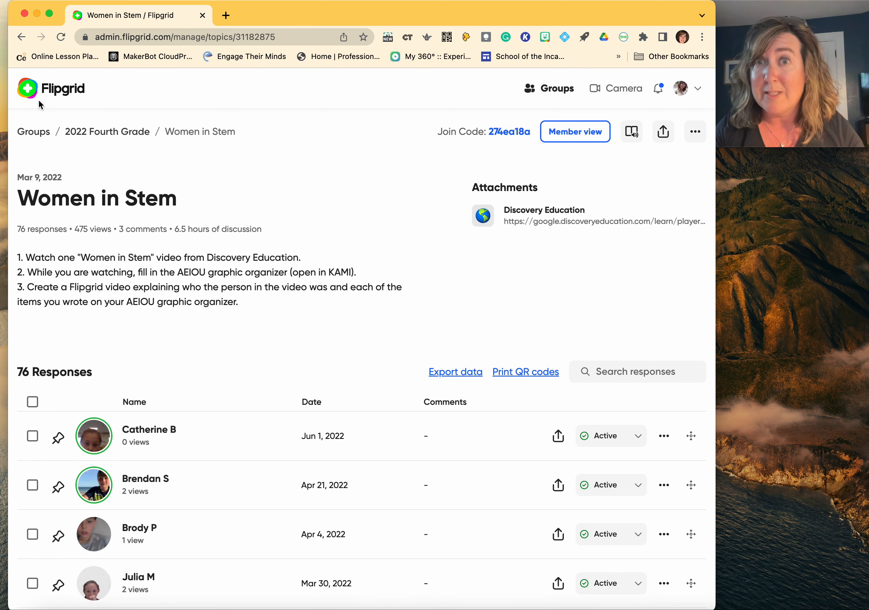
{"action": "left_click", "coordinate": [56, 95]}
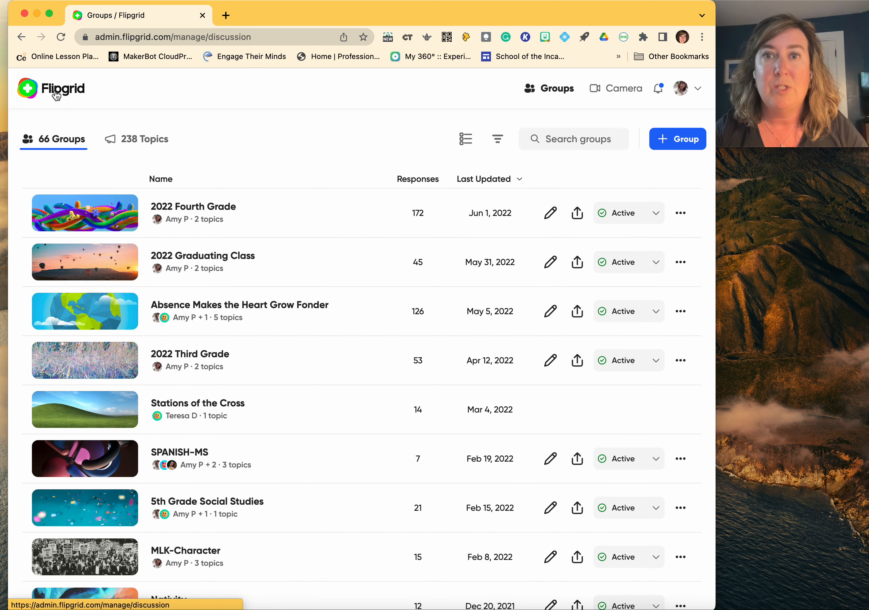
{"action": "left_click", "coordinate": [680, 139]}
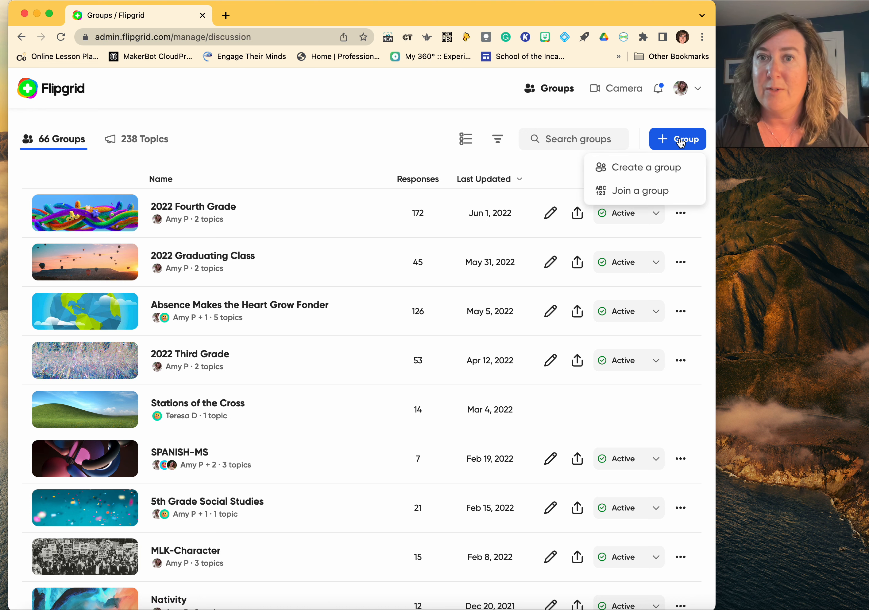
{"action": "left_click", "coordinate": [664, 172]}
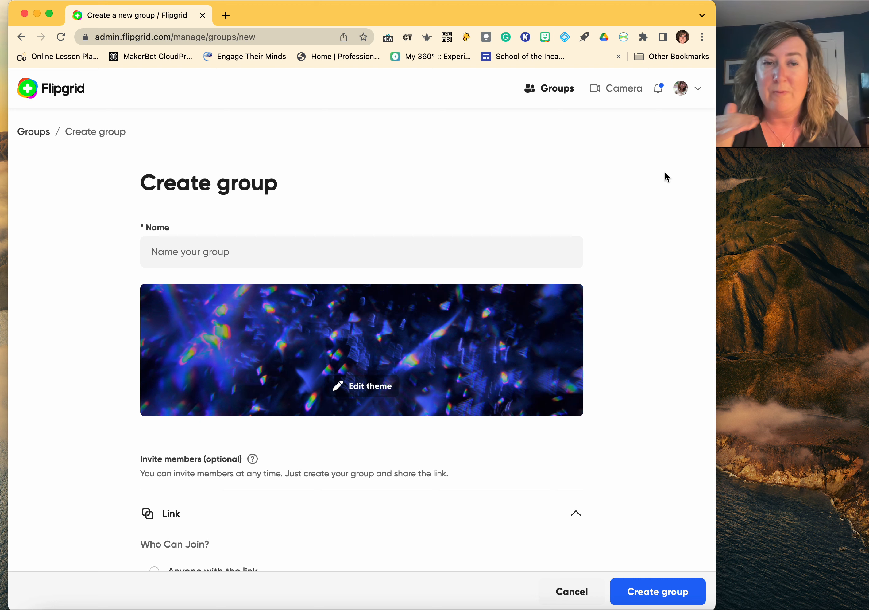
{"action": "left_click", "coordinate": [34, 132]}
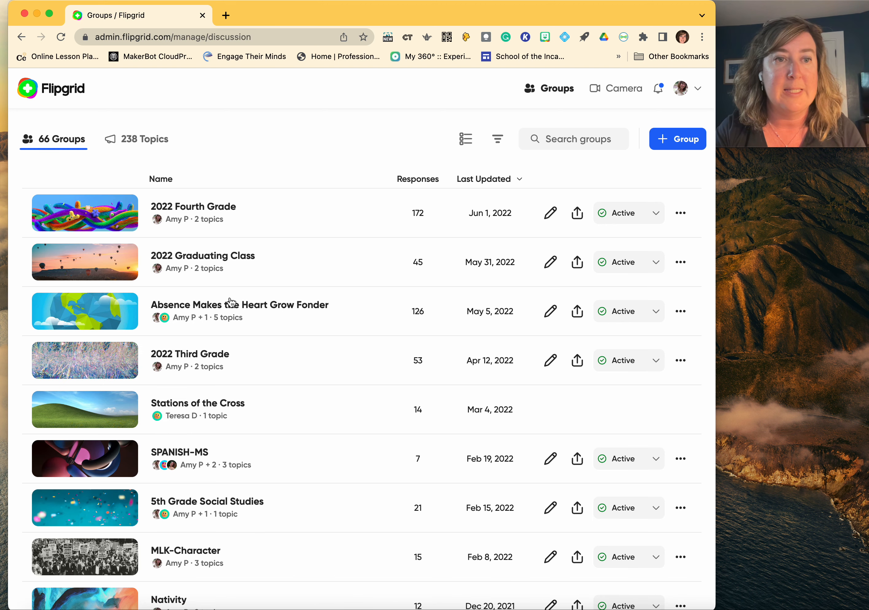
Step: Look over the topics of the 2022 Graduating Class group and return to the groups list
{"action": "left_click", "coordinate": [215, 259]}
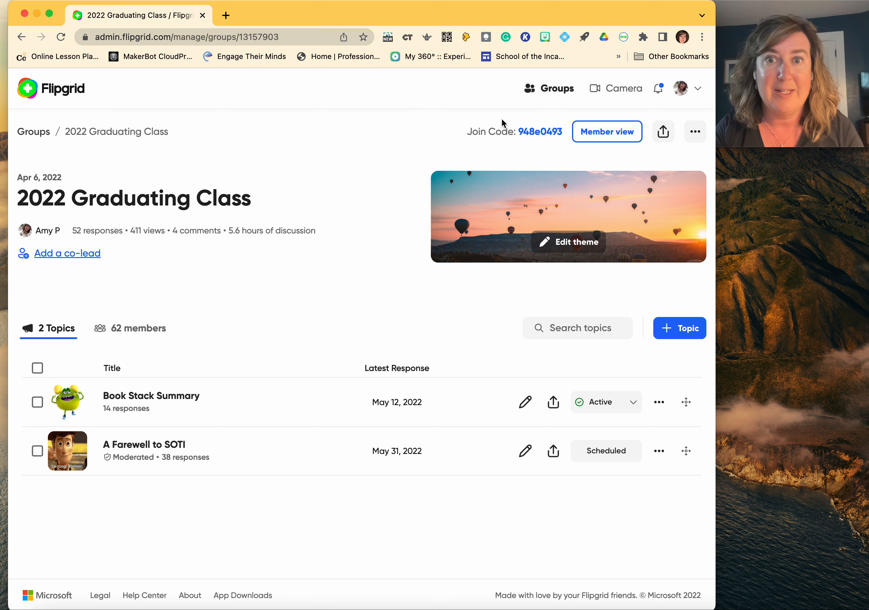
{"action": "left_click", "coordinate": [31, 134]}
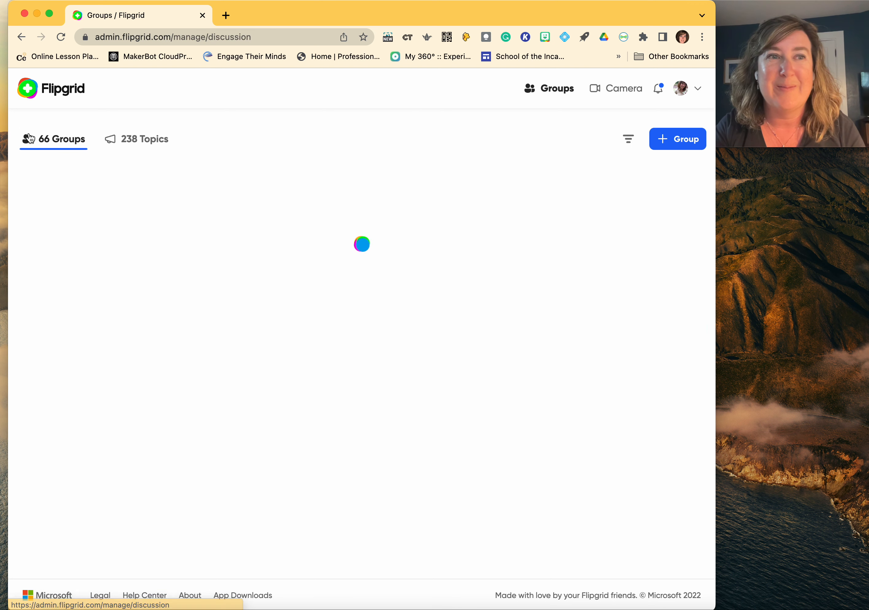
Step: Start a new group and name it Summer Tech Group
{"action": "left_click", "coordinate": [688, 141]}
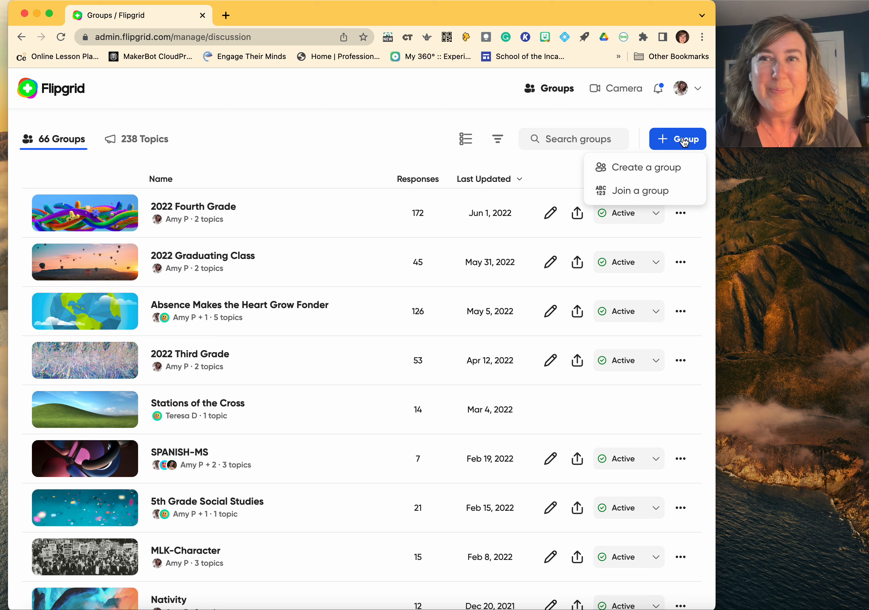
{"action": "left_click", "coordinate": [657, 163]}
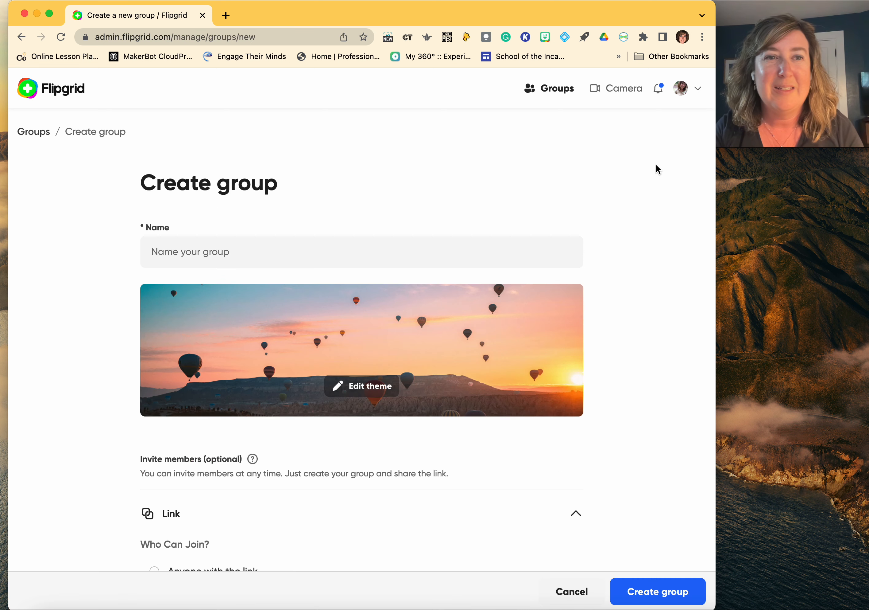
{"action": "left_click", "coordinate": [232, 253]}
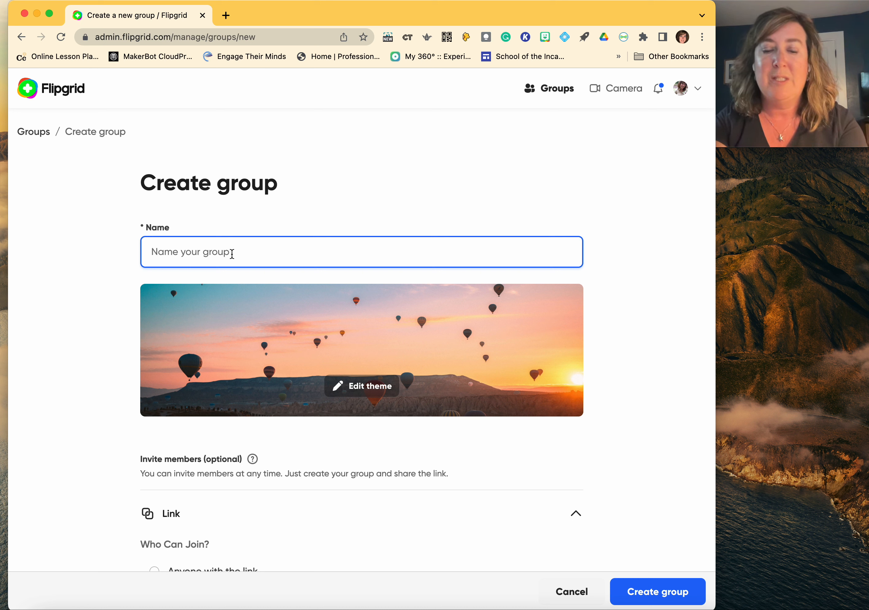
{"action": "type", "text": "Summer "}
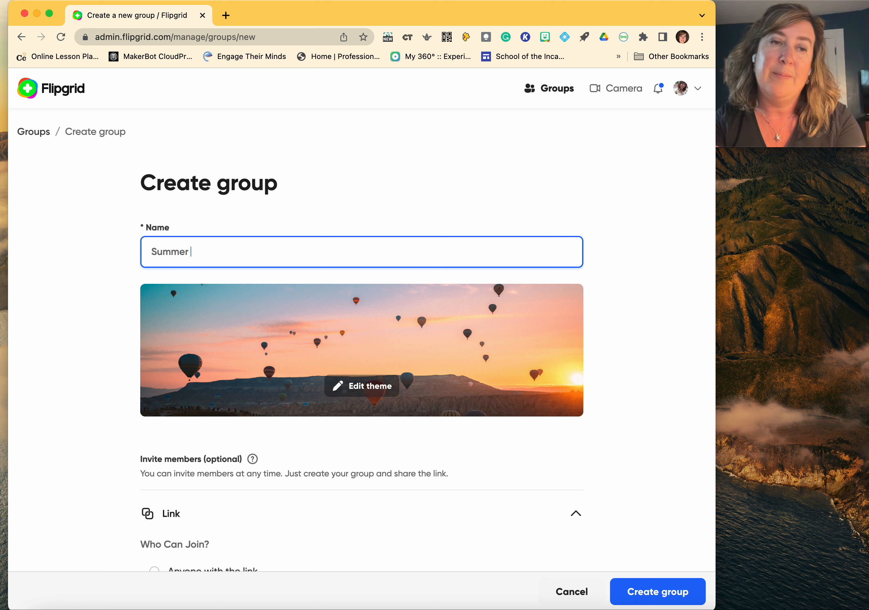
{"action": "type", "text": "Tech Group"}
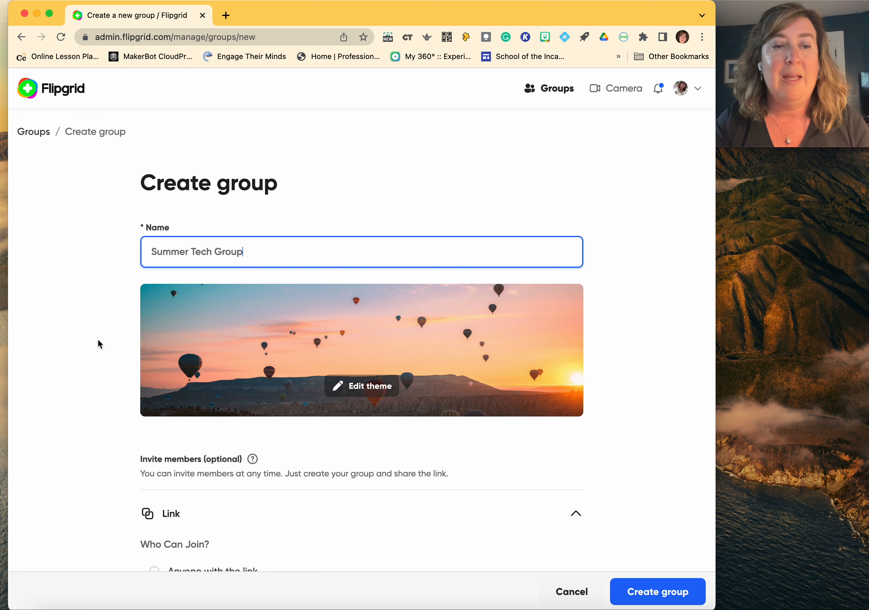
Step: Allow anyone with the link to join the new group
{"action": "scroll", "coordinate": [98, 369], "scroll_direction": "down", "scroll_amount": 2}
{"action": "scroll", "coordinate": [99, 368], "scroll_direction": "down", "scroll_amount": 2}
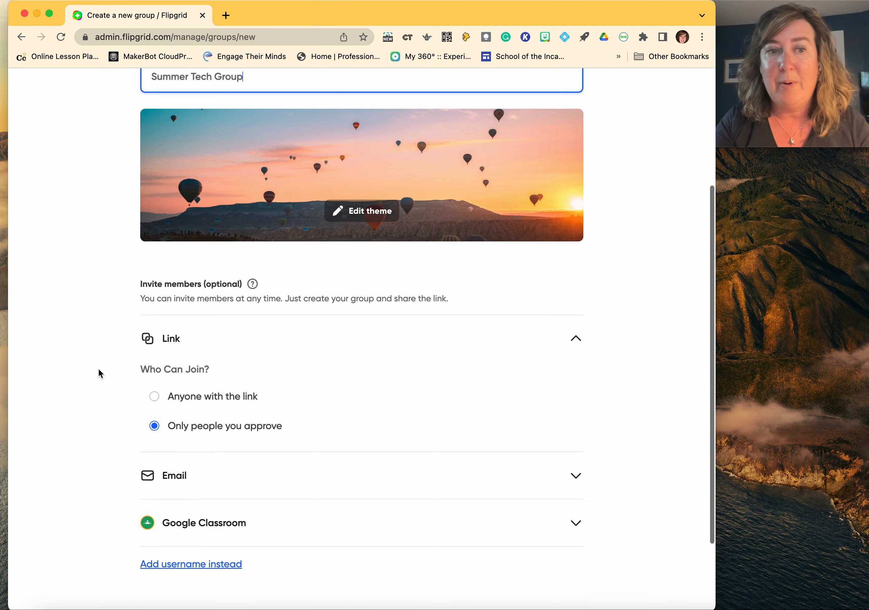
{"action": "scroll", "coordinate": [99, 368], "scroll_direction": "down", "scroll_amount": 3}
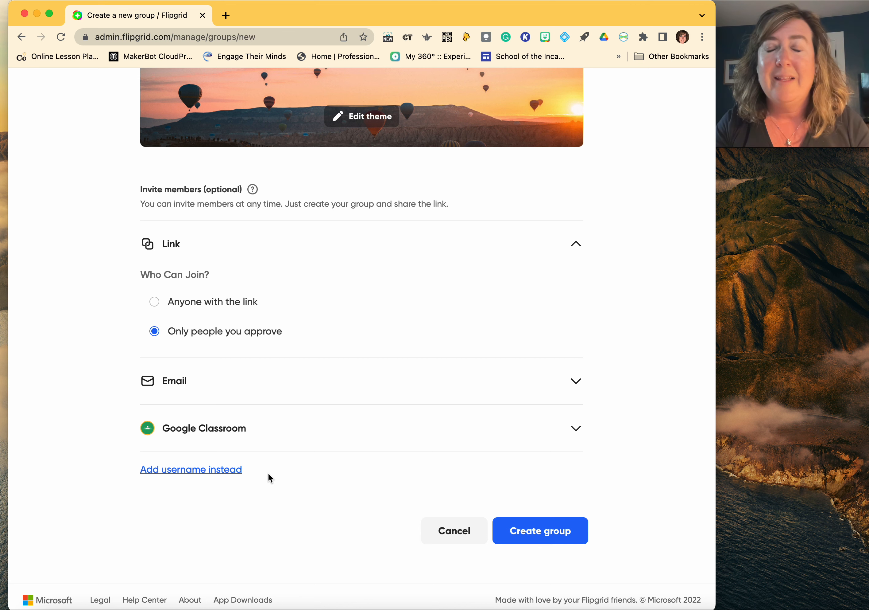
{"action": "left_click", "coordinate": [226, 306]}
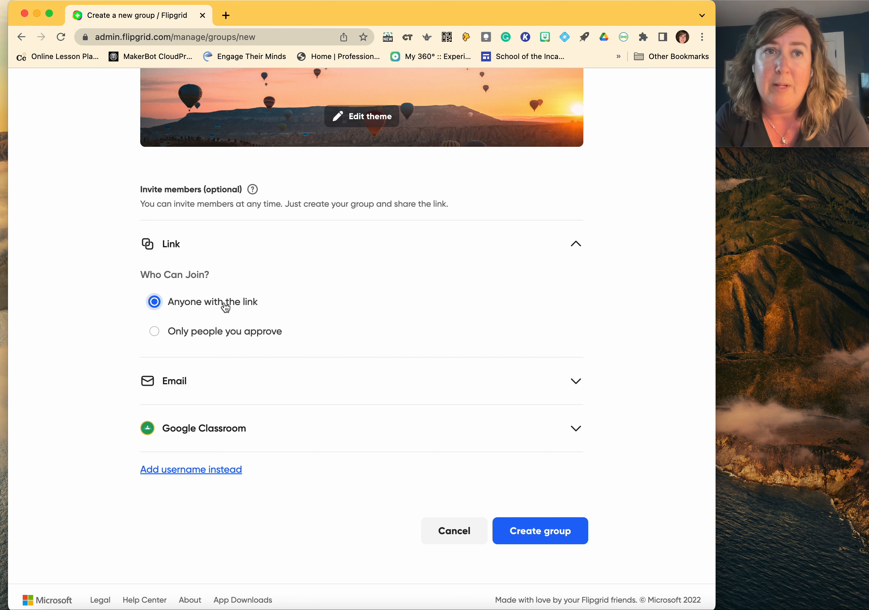
{"action": "left_click", "coordinate": [275, 379]}
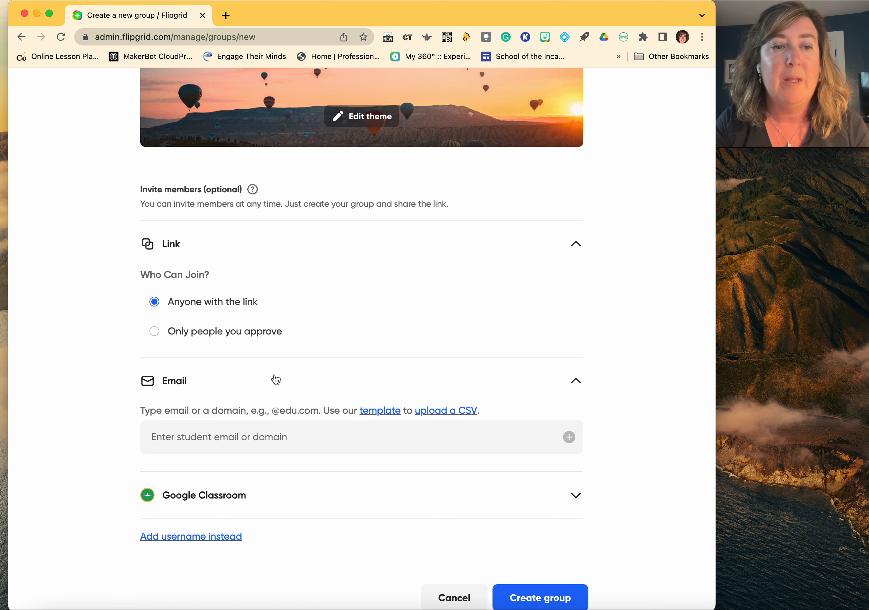
{"action": "left_click", "coordinate": [246, 428]}
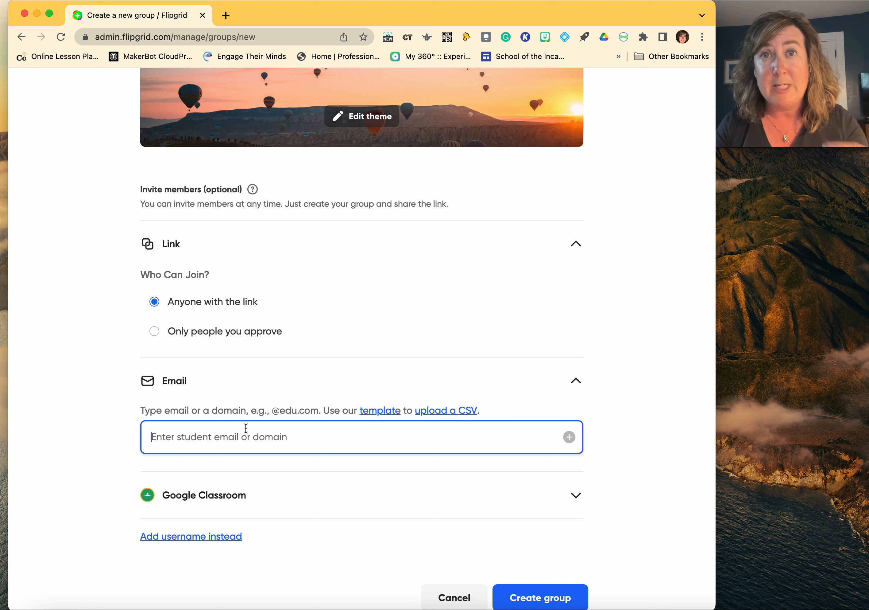
{"action": "type", "text": "@schh"}
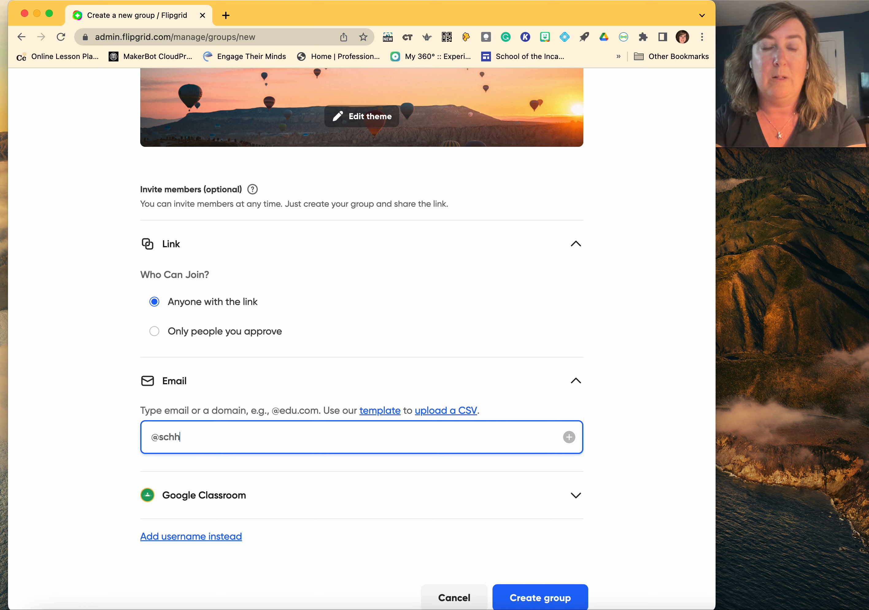
{"action": "key", "text": "BackSpace"}
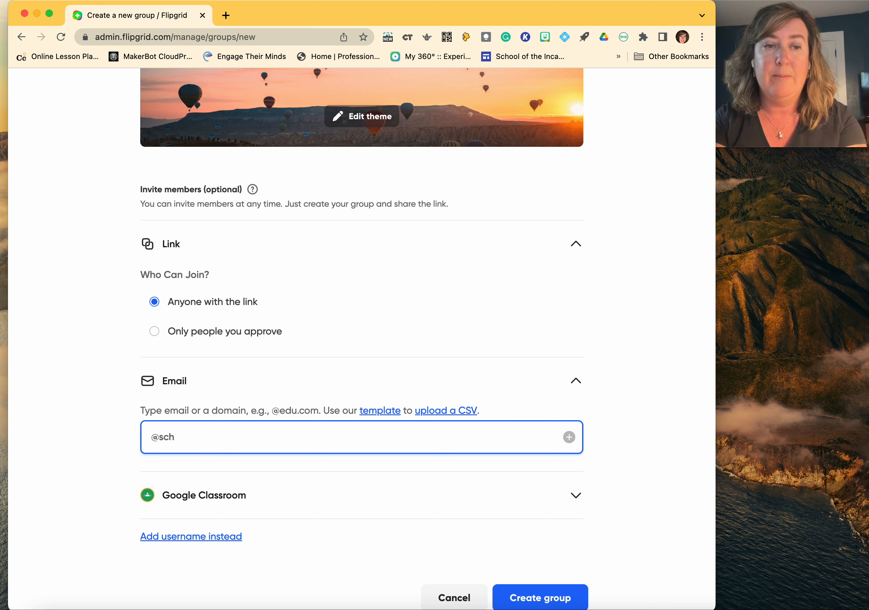
{"action": "type", "text": "oolofthe"}
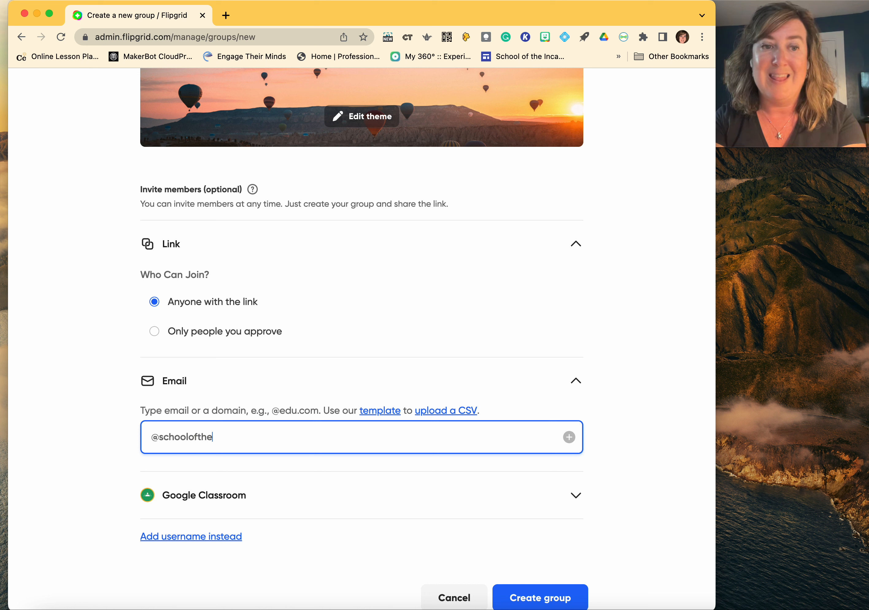
{"action": "type", "text": "incarnation.org"}
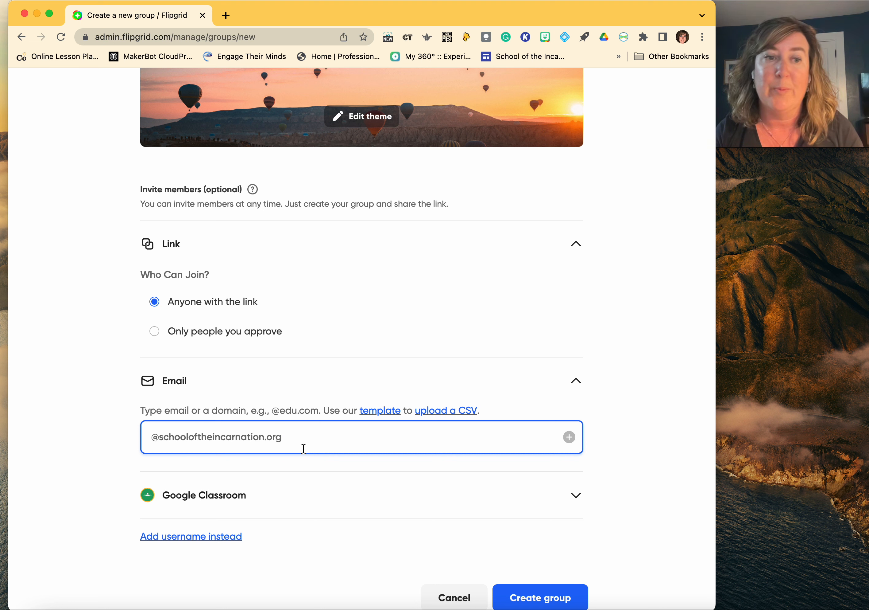
Step: Select the Google Classroom class 6C Technology 21-22 to invite to the group
{"action": "left_click", "coordinate": [242, 496]}
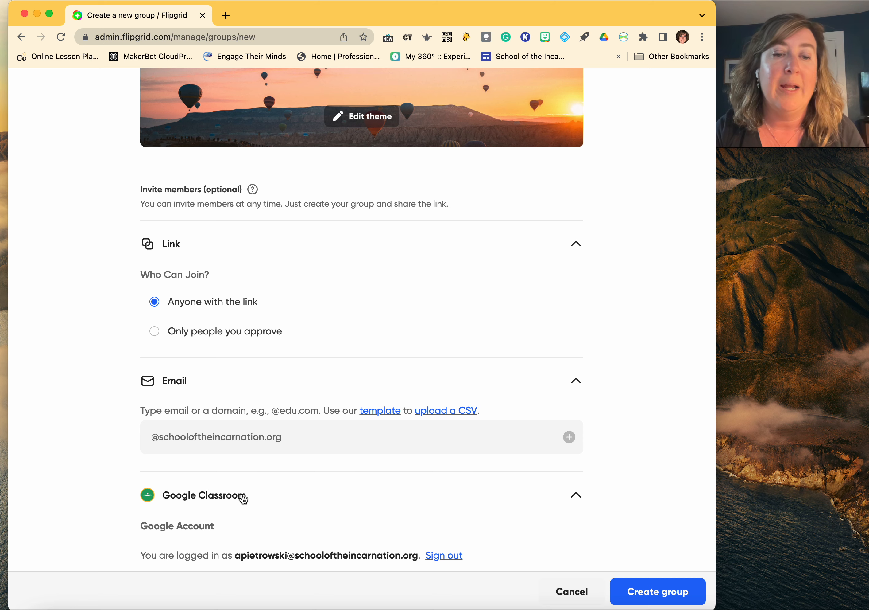
{"action": "scroll", "coordinate": [244, 493], "scroll_direction": "down", "scroll_amount": 5}
{"action": "left_click", "coordinate": [250, 419]}
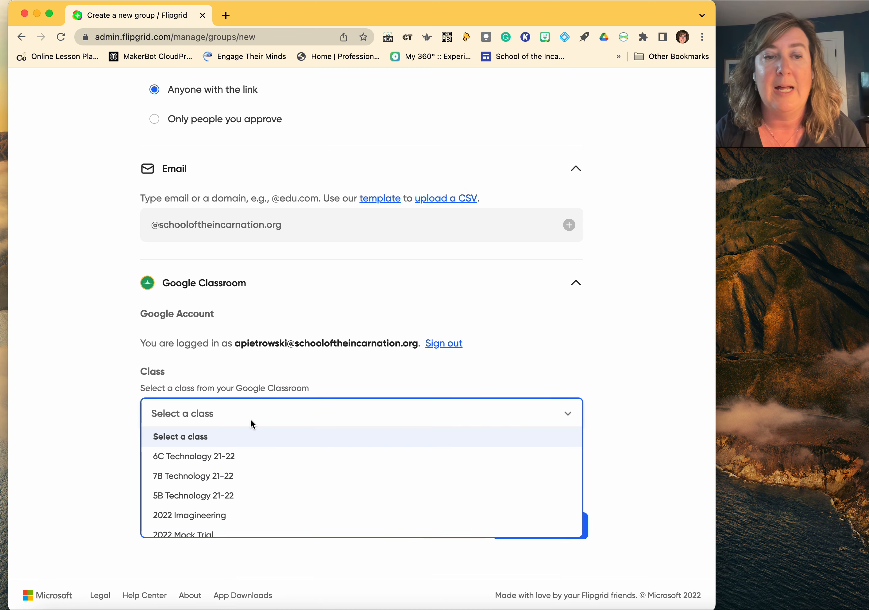
{"action": "left_click", "coordinate": [233, 456]}
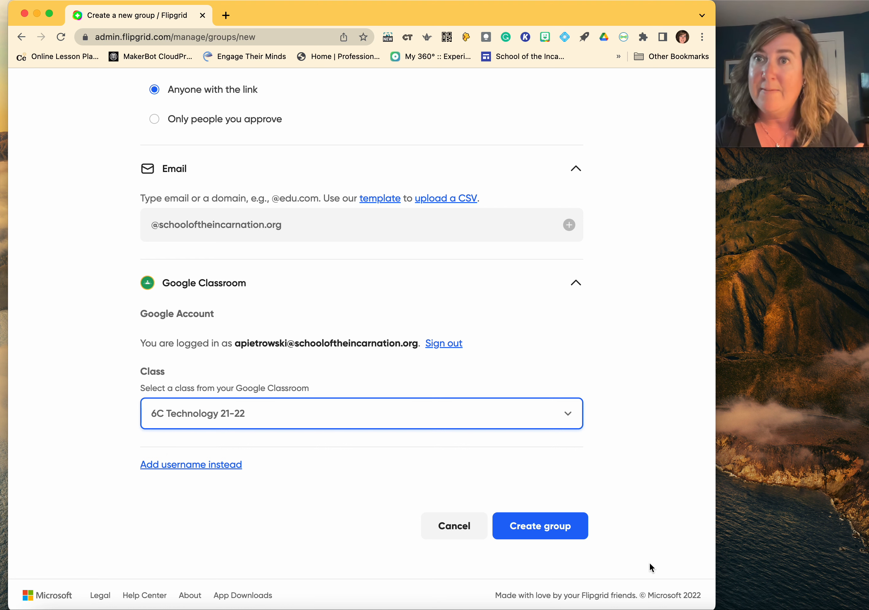
Step: Review the member invitation options and look through the Google Classroom classes available for the group
{"action": "scroll", "coordinate": [494, 390], "scroll_direction": "up", "scroll_amount": 6}
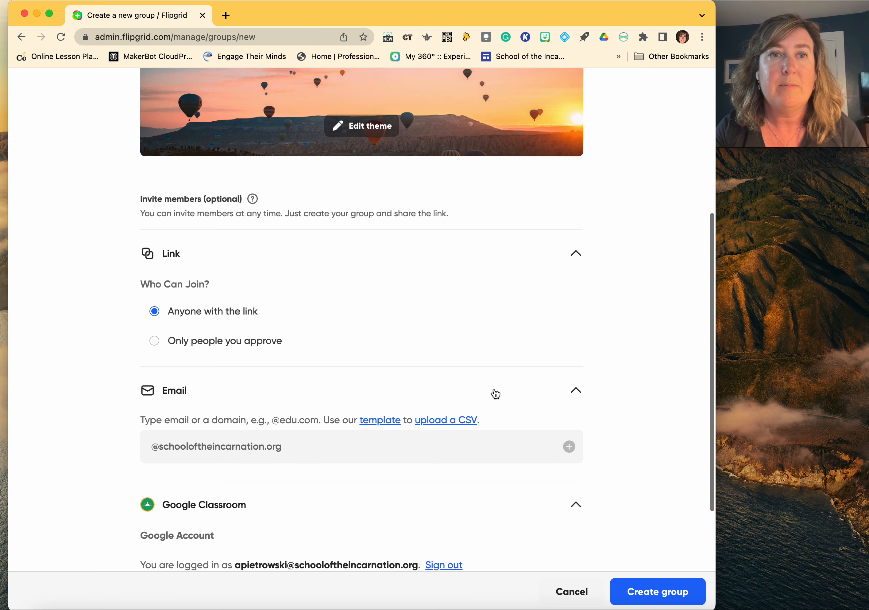
{"action": "scroll", "coordinate": [496, 394], "scroll_direction": "up", "scroll_amount": 4}
{"action": "scroll", "coordinate": [496, 393], "scroll_direction": "down", "scroll_amount": 9}
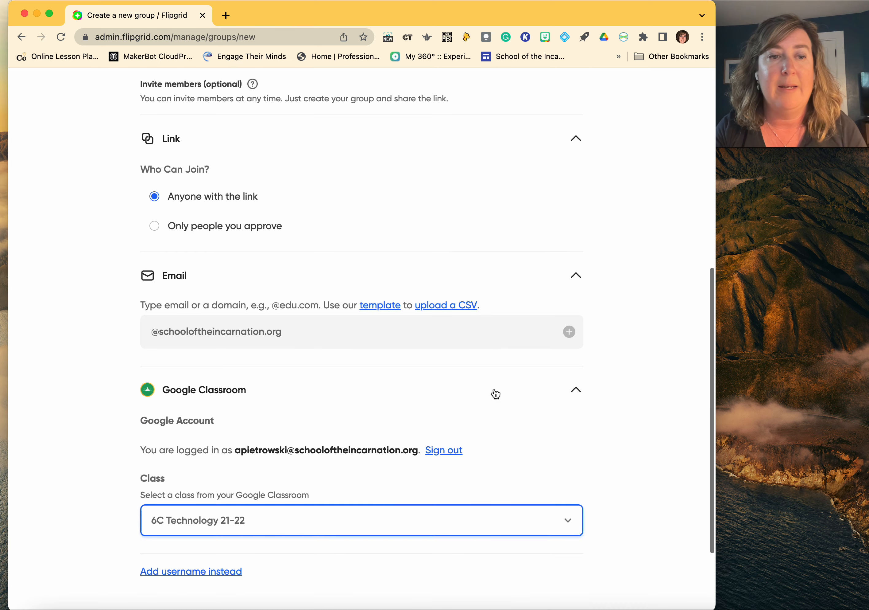
{"action": "left_click", "coordinate": [576, 476]}
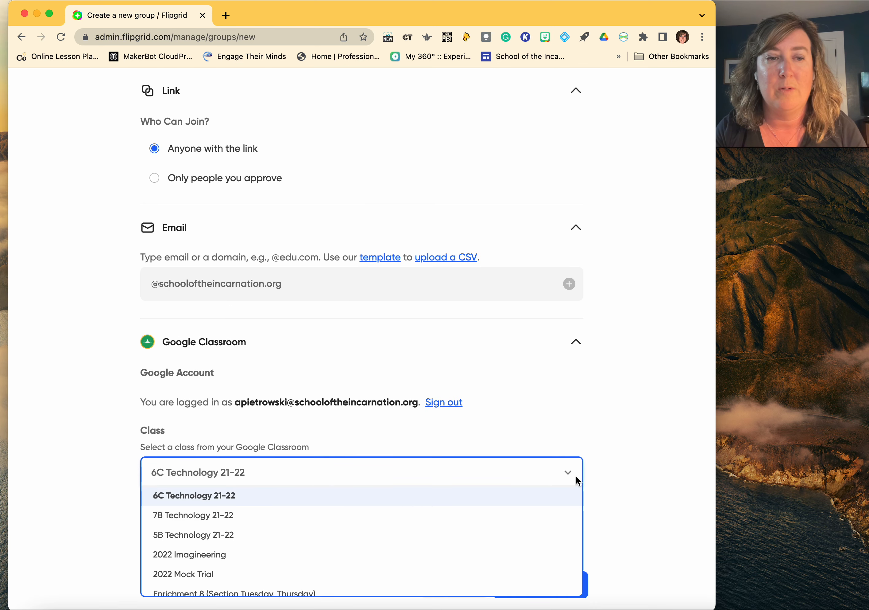
{"action": "scroll", "coordinate": [472, 475], "scroll_direction": "up", "scroll_amount": 3}
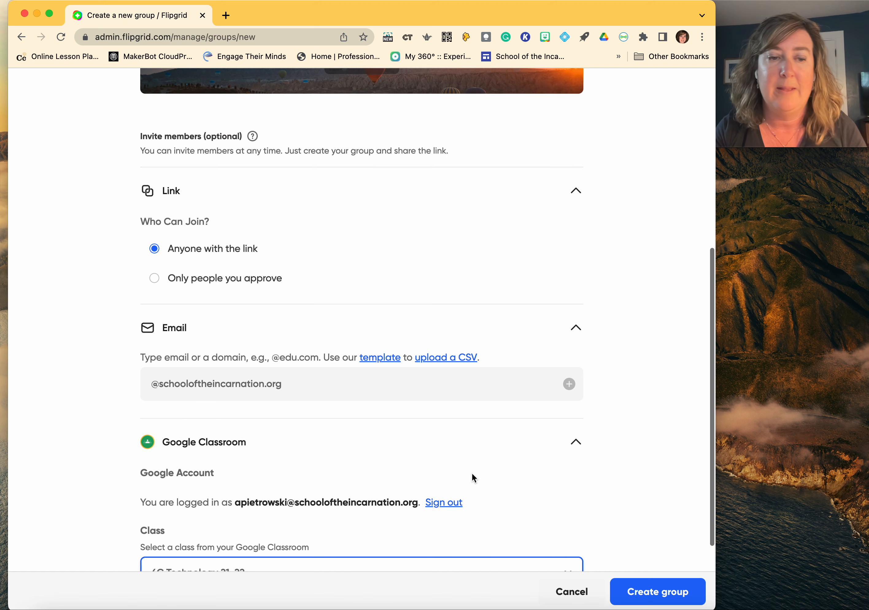
{"action": "scroll", "coordinate": [472, 476], "scroll_direction": "down", "scroll_amount": 5}
{"action": "scroll", "coordinate": [427, 476], "scroll_direction": "down", "scroll_amount": 10}
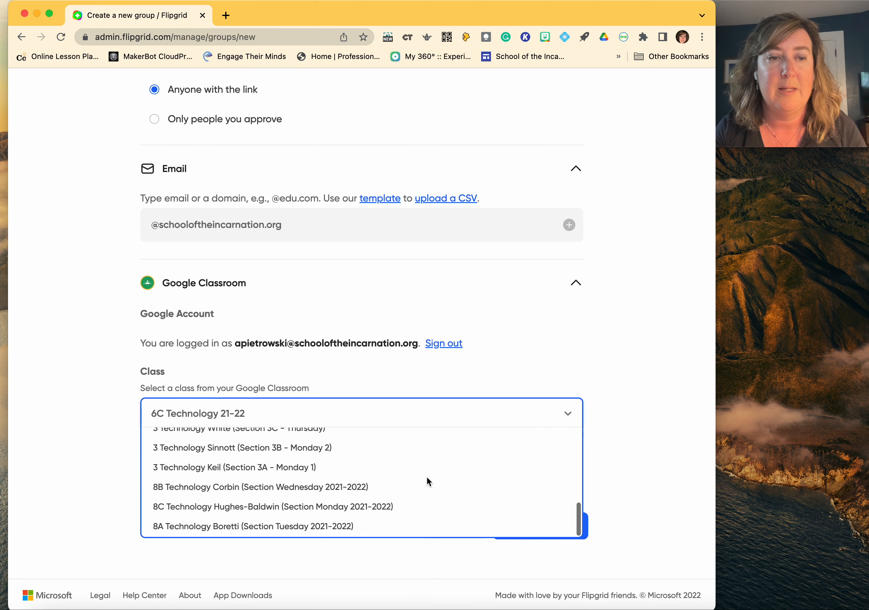
{"action": "scroll", "coordinate": [427, 476], "scroll_direction": "up", "scroll_amount": 10}
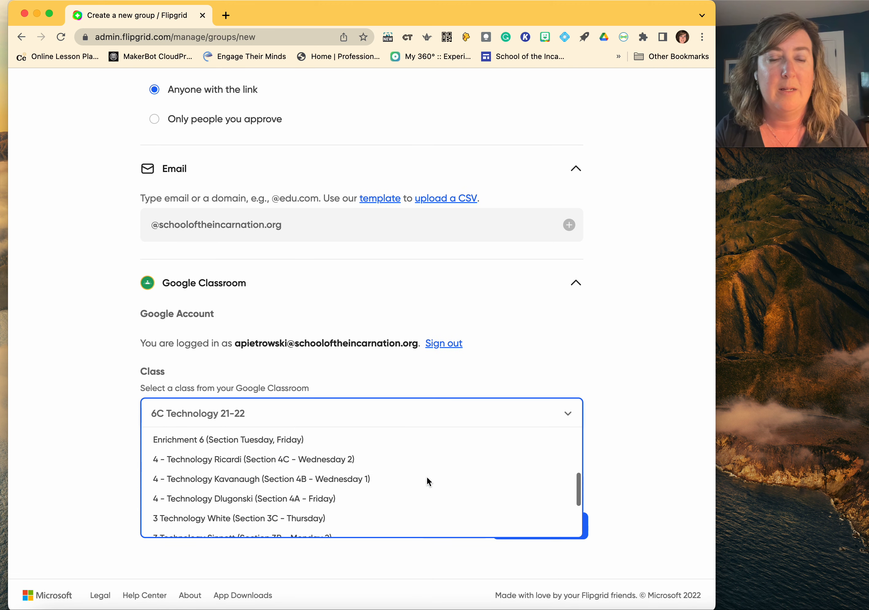
{"action": "left_click", "coordinate": [105, 417]}
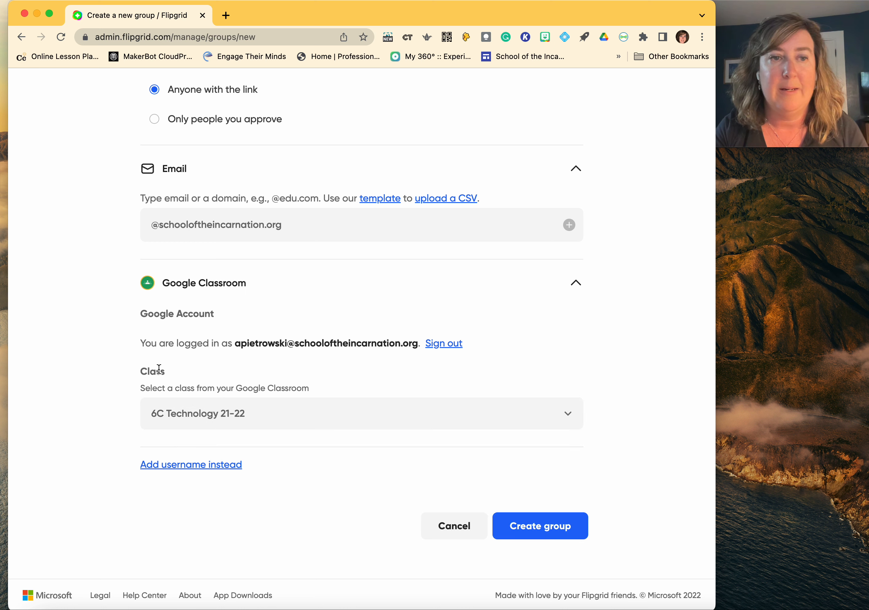
Step: Collapse the Google Classroom section, create the group, and dismiss its sharing window
{"action": "left_click", "coordinate": [576, 286]}
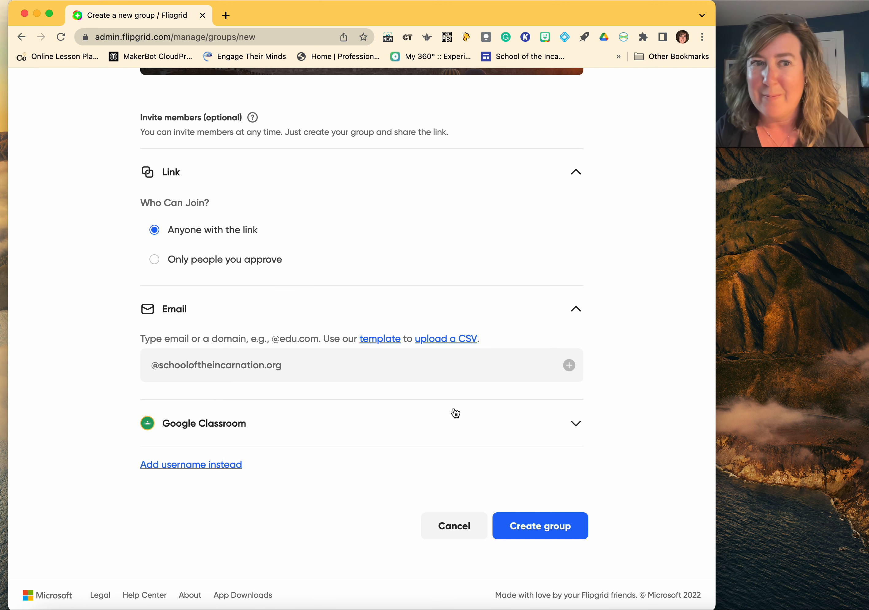
{"action": "left_click", "coordinate": [204, 377]}
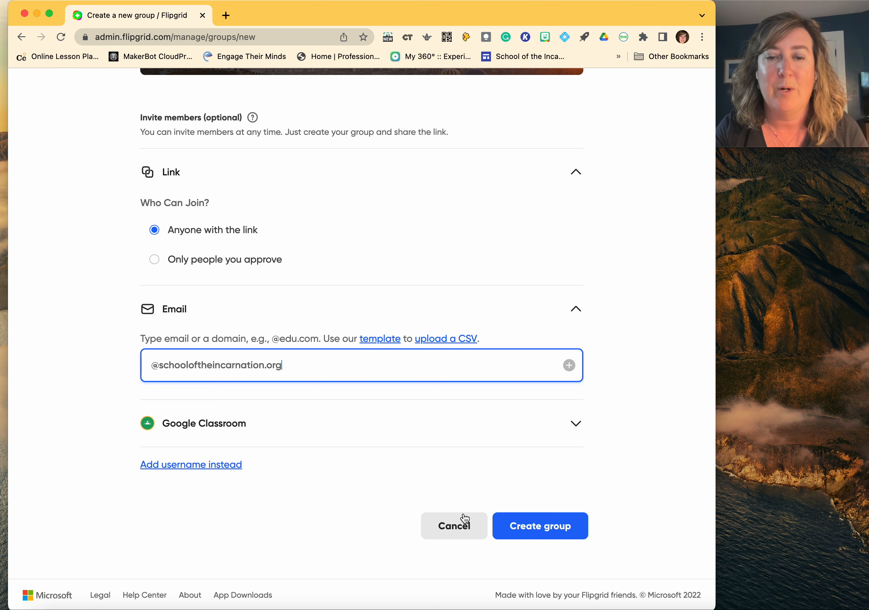
{"action": "left_click", "coordinate": [526, 523]}
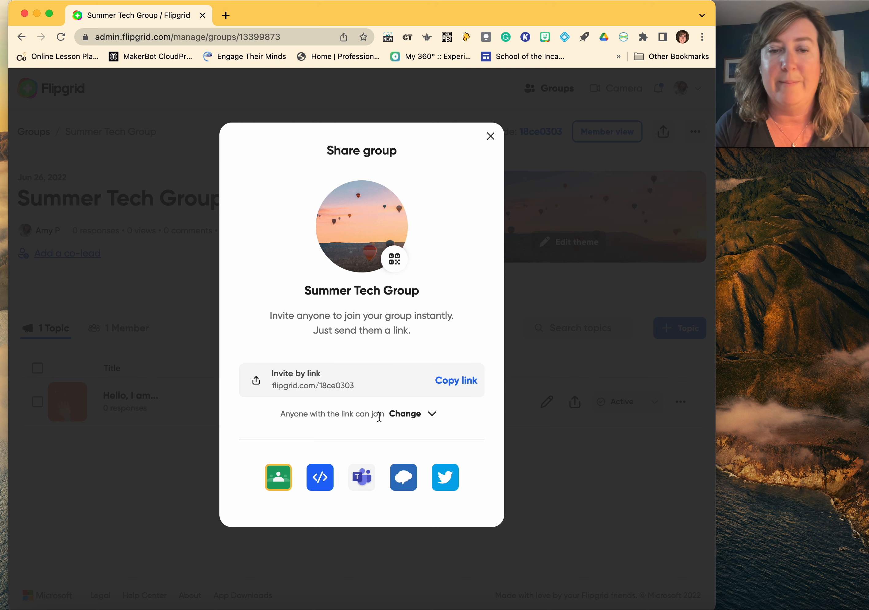
{"action": "left_click", "coordinate": [491, 136]}
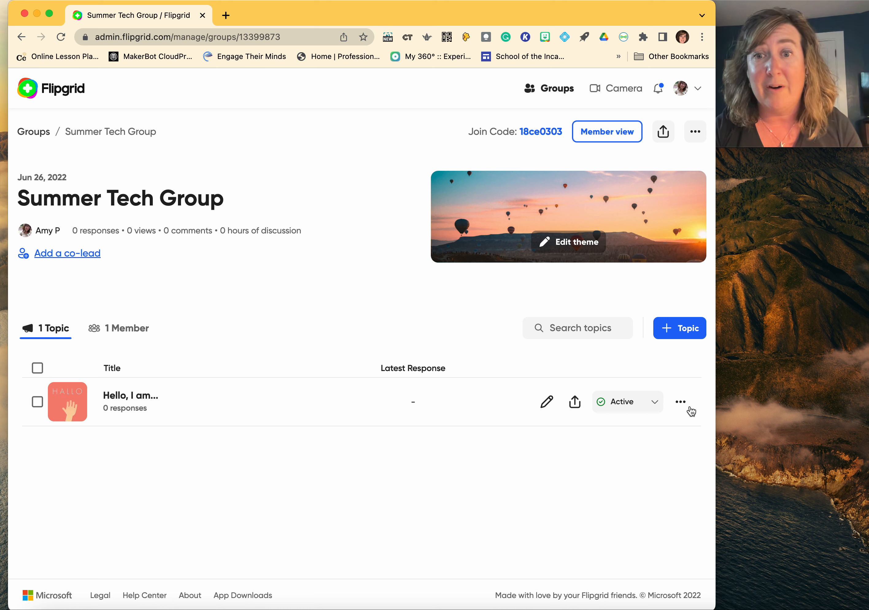
Step: Examine the extra actions and the status choices available for the "Hello, I am..." topic
{"action": "left_click", "coordinate": [681, 402]}
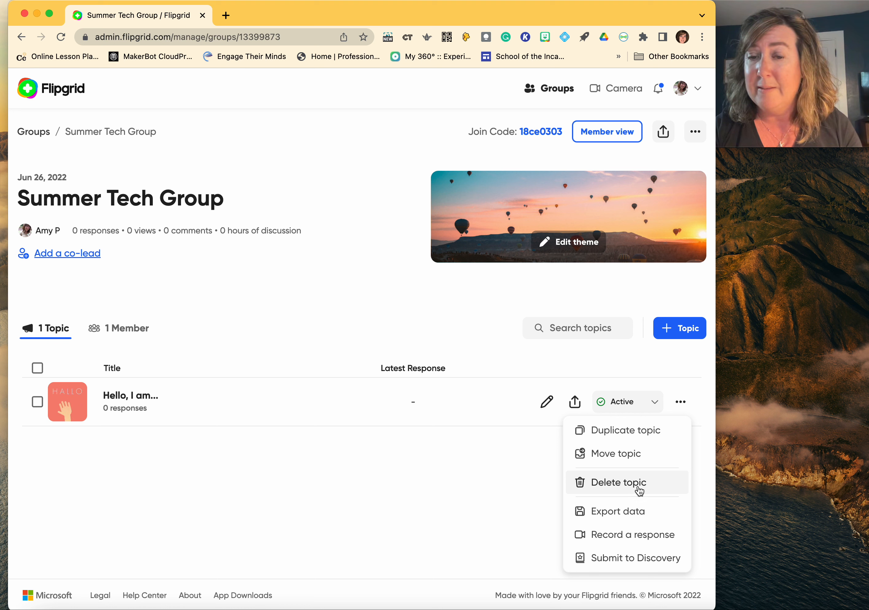
{"action": "left_click", "coordinate": [645, 401]}
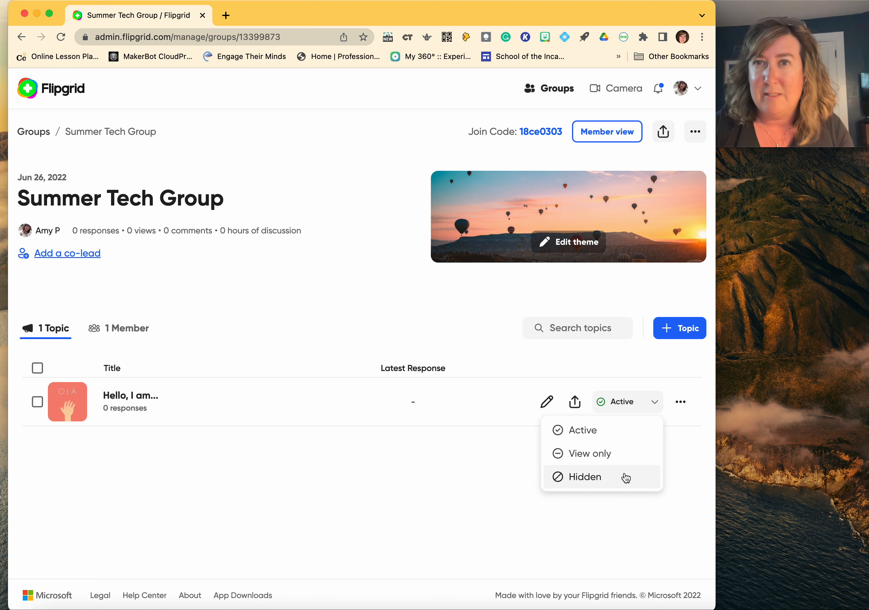
{"action": "left_click", "coordinate": [427, 481]}
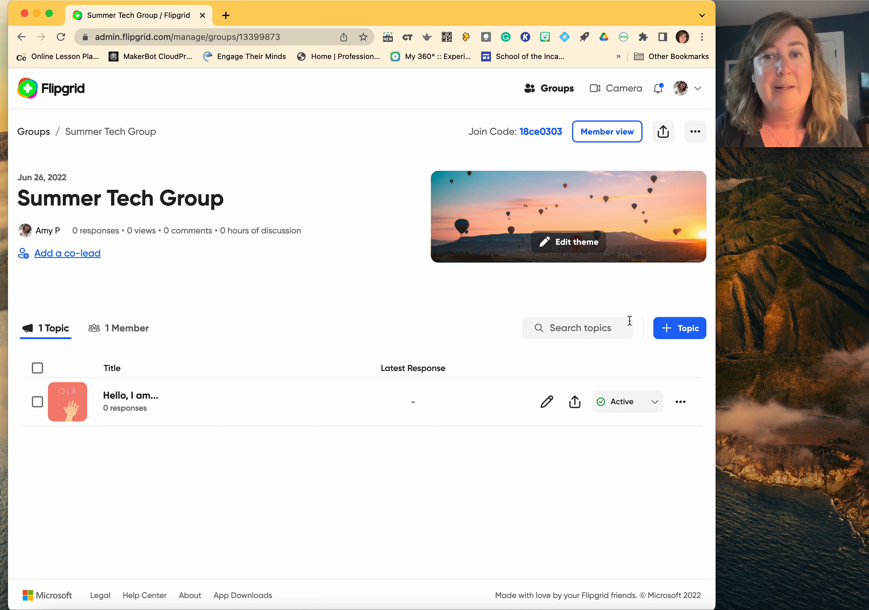
Step: Start a new topic in the Summer Tech Group and title it First Assignment
{"action": "left_click", "coordinate": [677, 335]}
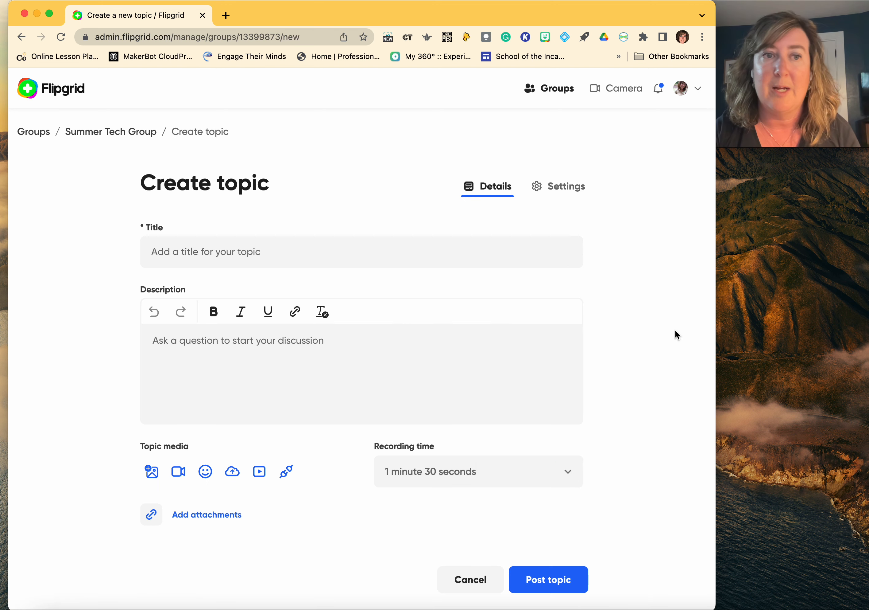
{"action": "left_click", "coordinate": [177, 258]}
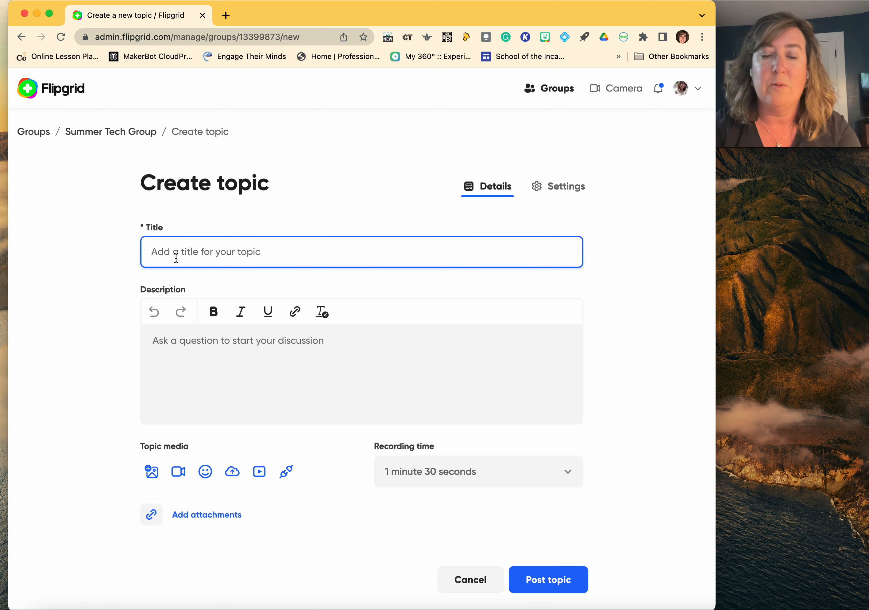
{"action": "type", "text": "First A"}
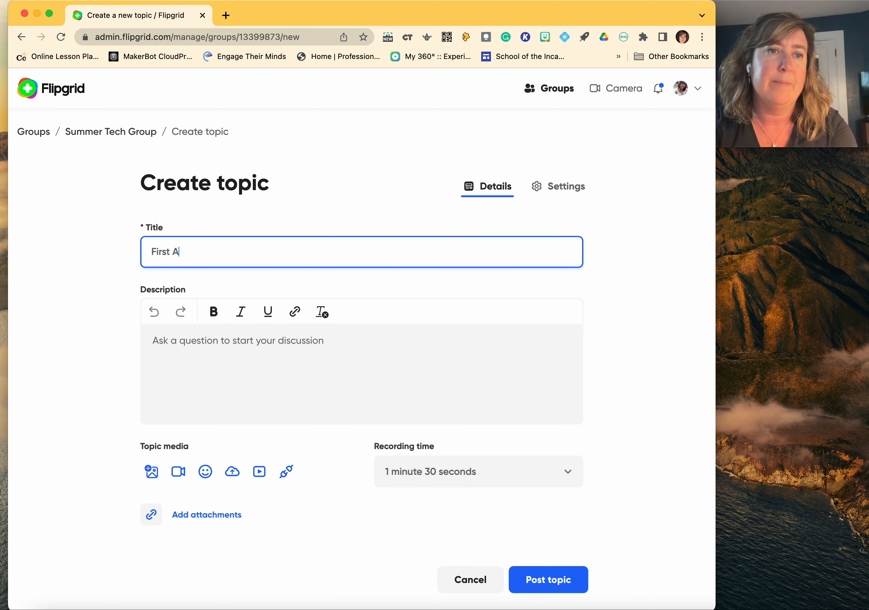
{"action": "type", "text": "ssignment"}
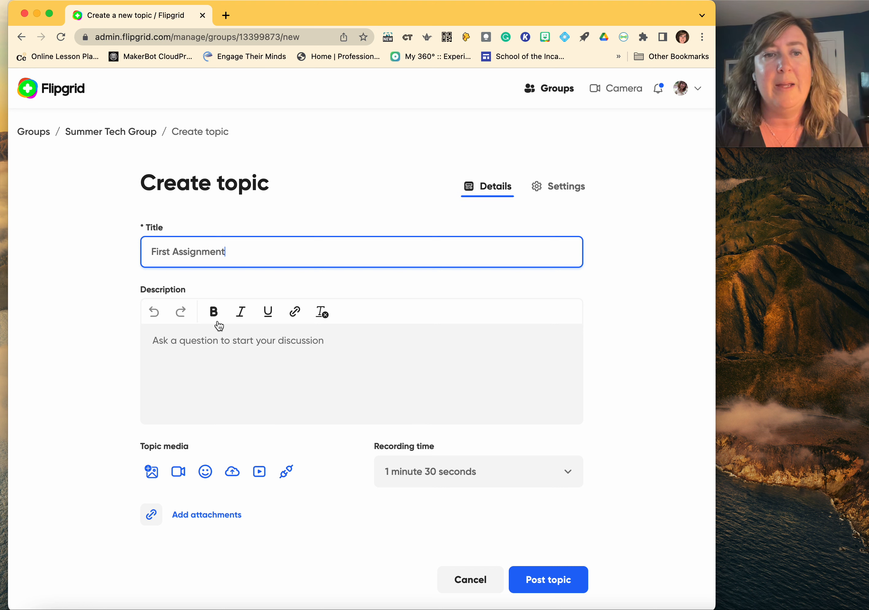
Step: Enter the topic description "I want you to tell me every book you read over the summer."
{"action": "left_click", "coordinate": [220, 350]}
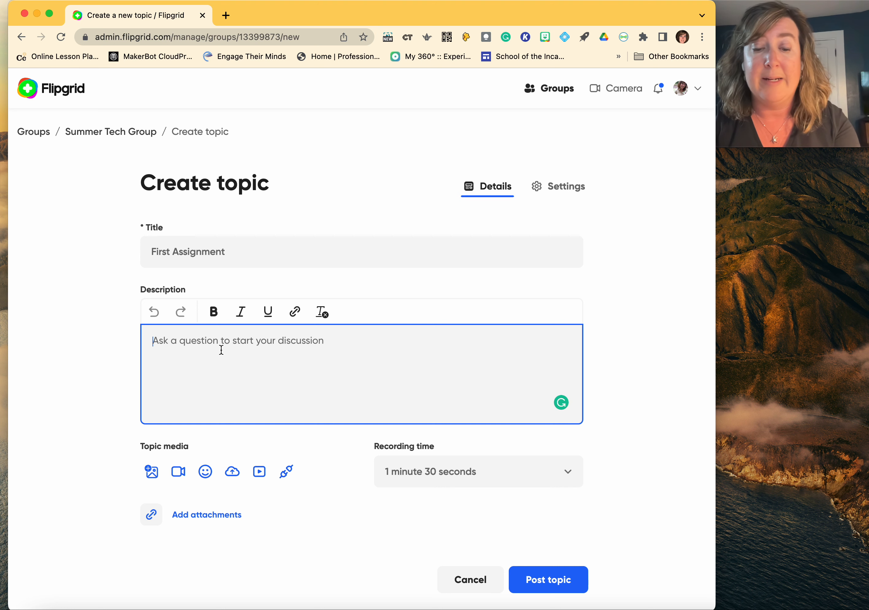
{"action": "type", "text": "I want you to "}
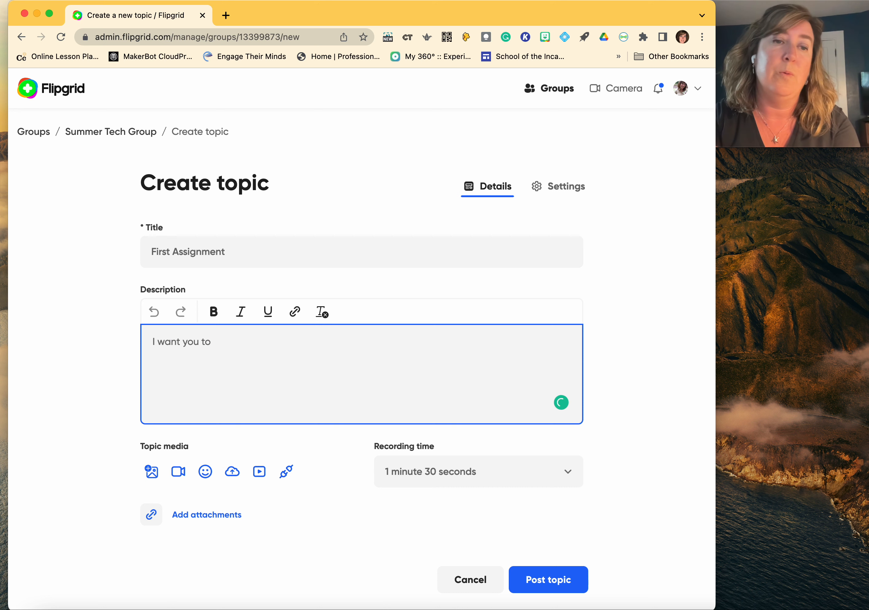
{"action": "type", "text": "tell me every book "}
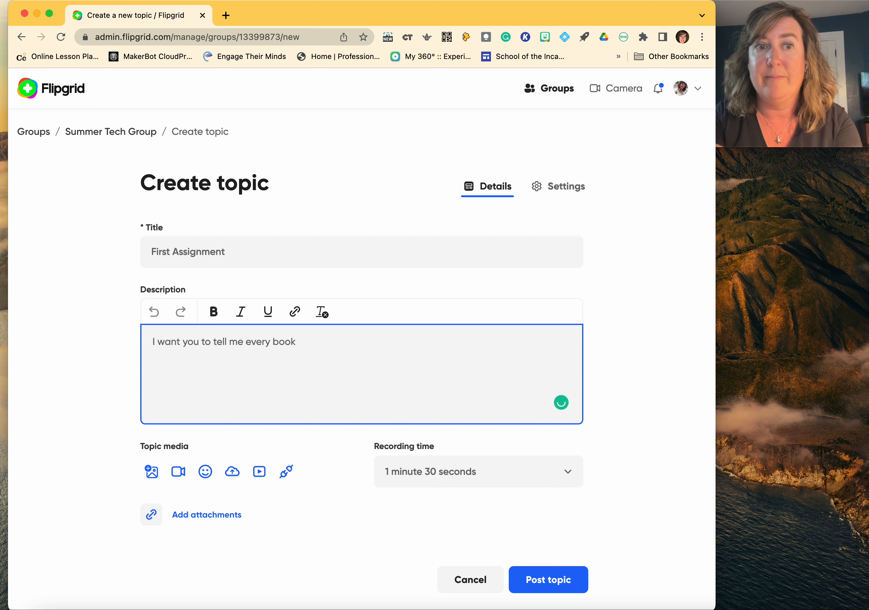
{"action": "type", "text": "you read o"}
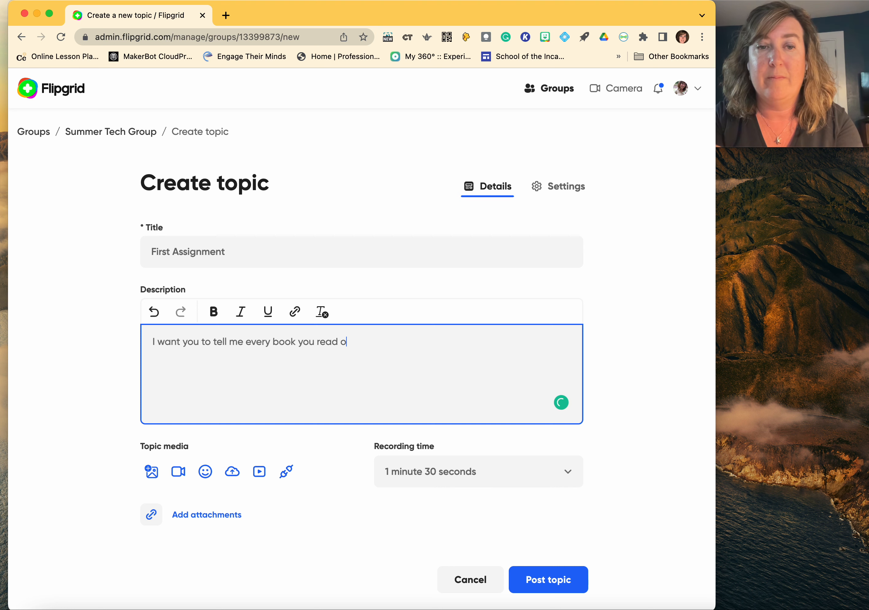
{"action": "type", "text": "ver the summer."}
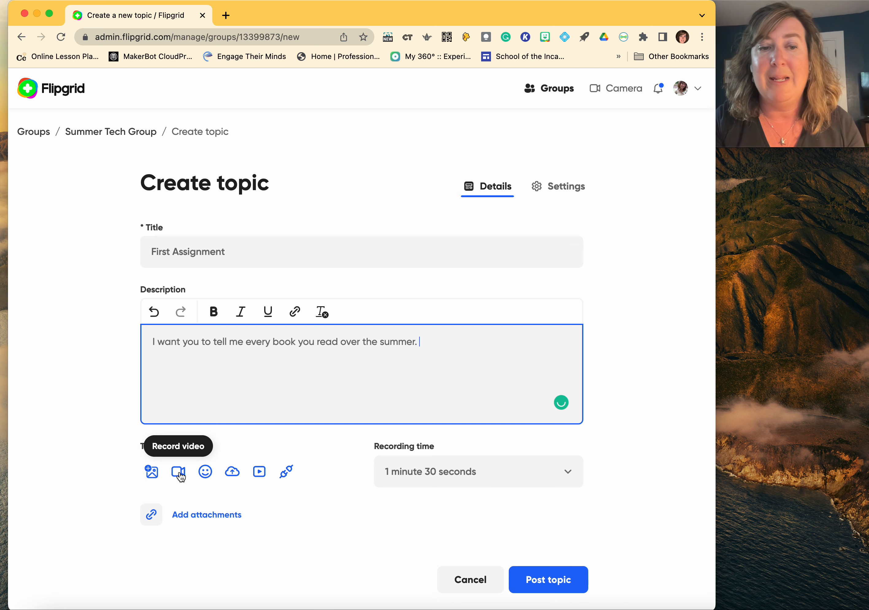
Step: Add the pink-and-purple FLIP VIBES ONLY sticker as the topic media
{"action": "left_click", "coordinate": [202, 472]}
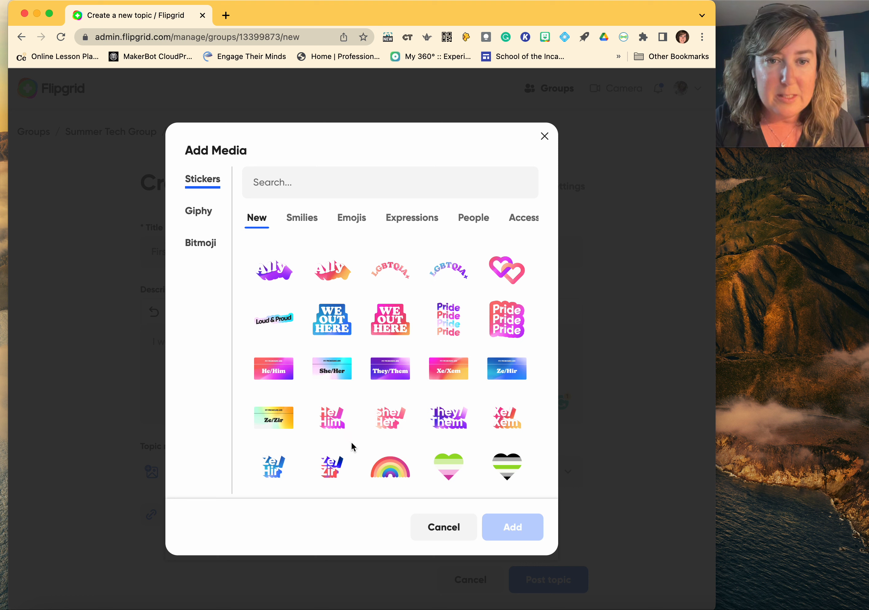
{"action": "scroll", "coordinate": [351, 441], "scroll_direction": "down", "scroll_amount": 10}
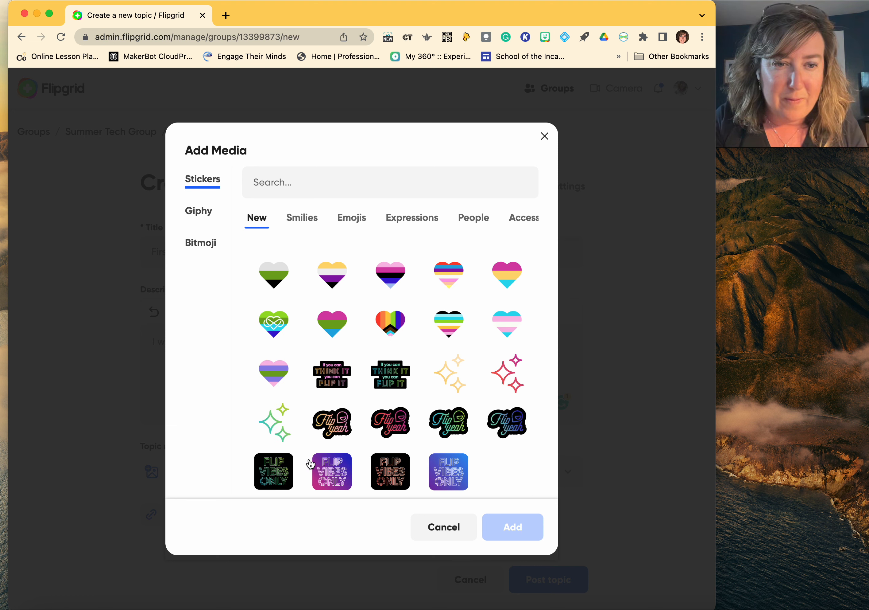
{"action": "left_click", "coordinate": [323, 474]}
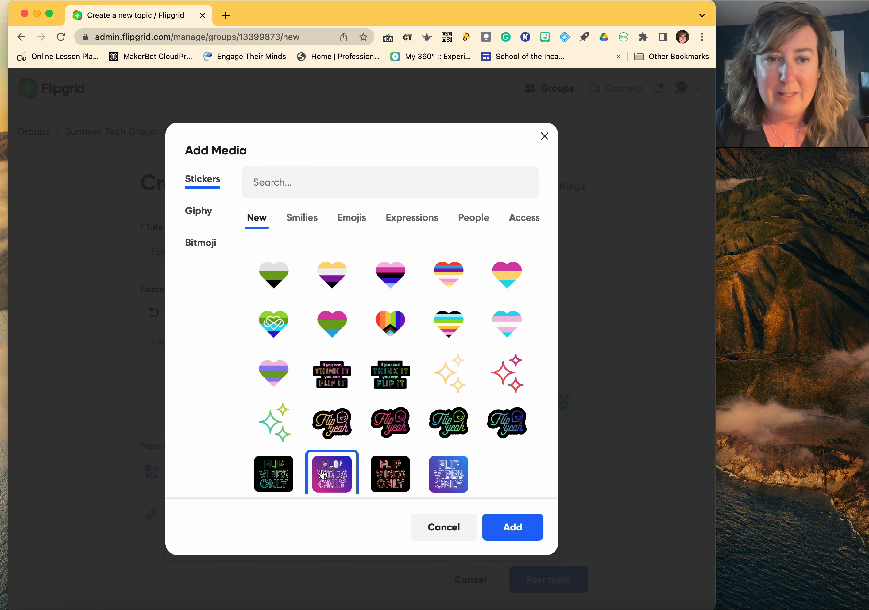
{"action": "left_click", "coordinate": [508, 536]}
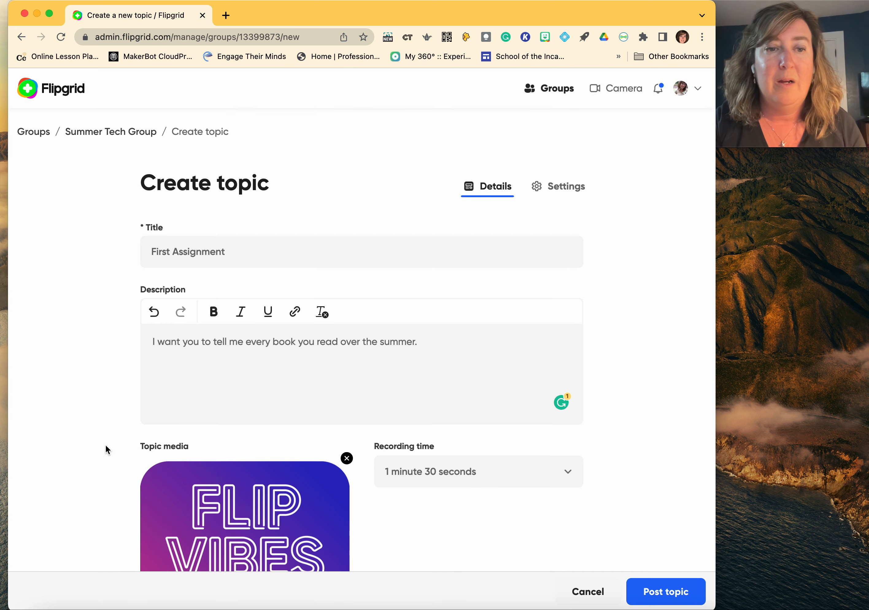
Step: Set the topic's recording time to 30 seconds
{"action": "scroll", "coordinate": [106, 448], "scroll_direction": "down", "scroll_amount": 5}
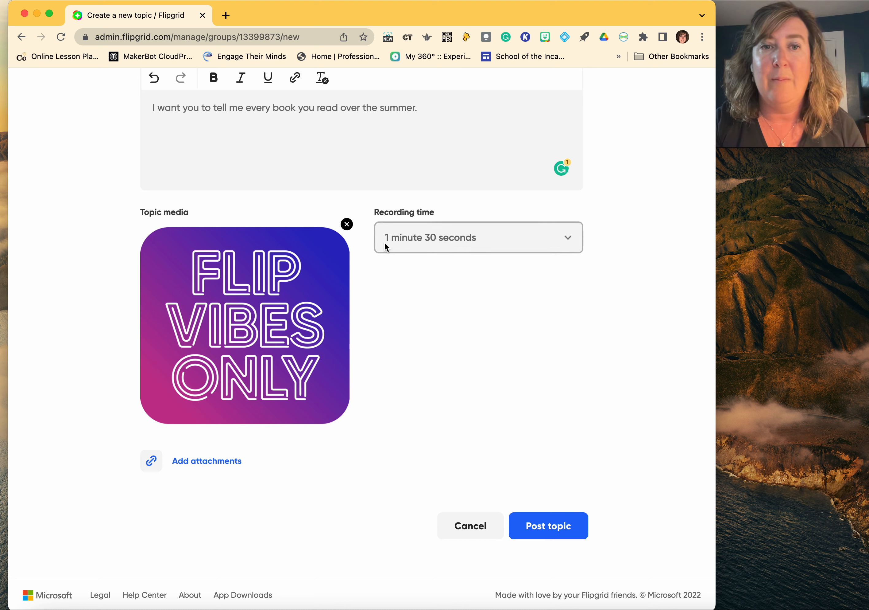
{"action": "left_click", "coordinate": [384, 243]}
{"action": "left_click", "coordinate": [392, 262]}
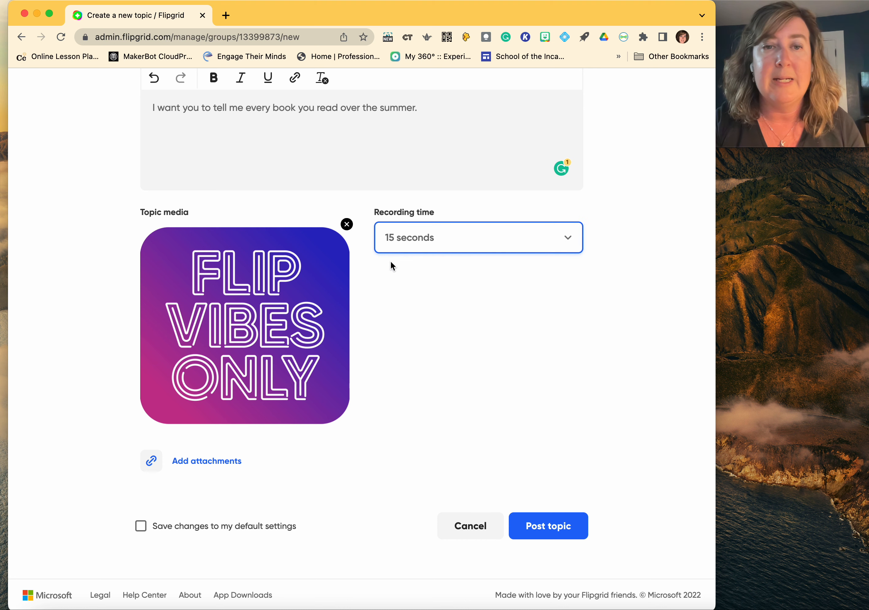
{"action": "left_click", "coordinate": [404, 238]}
{"action": "left_click", "coordinate": [405, 281]}
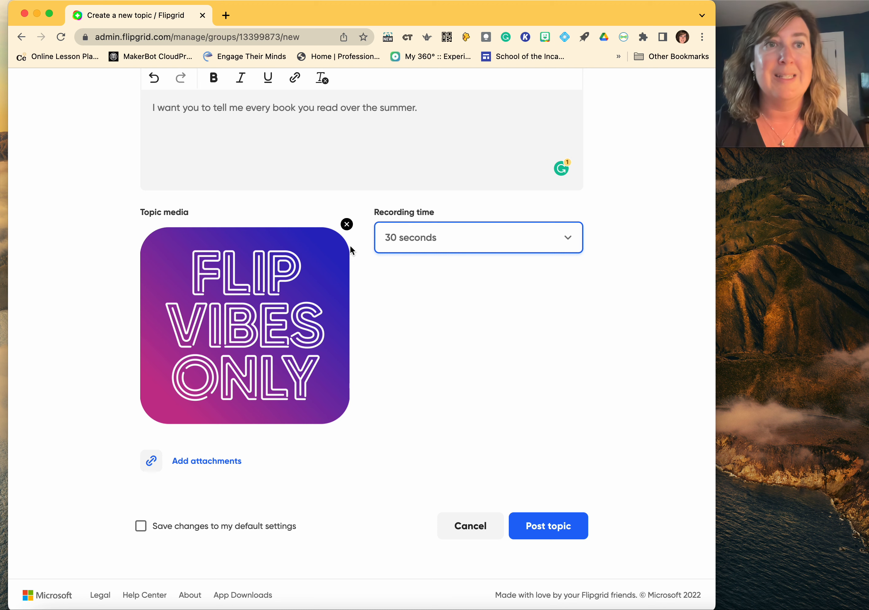
Step: Set the topic's end date to 07/01/2022 in its settings
{"action": "scroll", "coordinate": [121, 204], "scroll_direction": "up", "scroll_amount": 5}
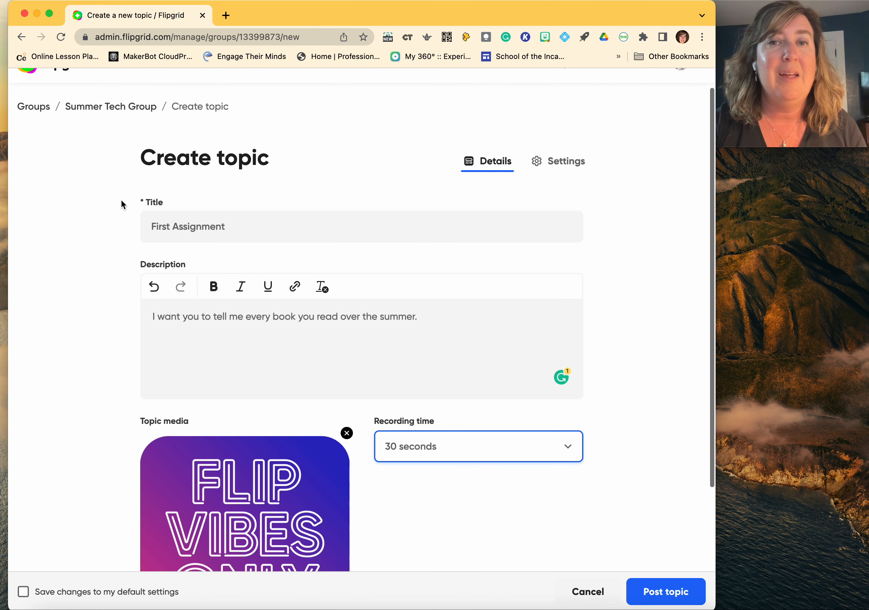
{"action": "scroll", "coordinate": [122, 201], "scroll_direction": "down", "scroll_amount": 5}
{"action": "scroll", "coordinate": [122, 201], "scroll_direction": "up", "scroll_amount": 3}
{"action": "scroll", "coordinate": [120, 199], "scroll_direction": "up", "scroll_amount": 3}
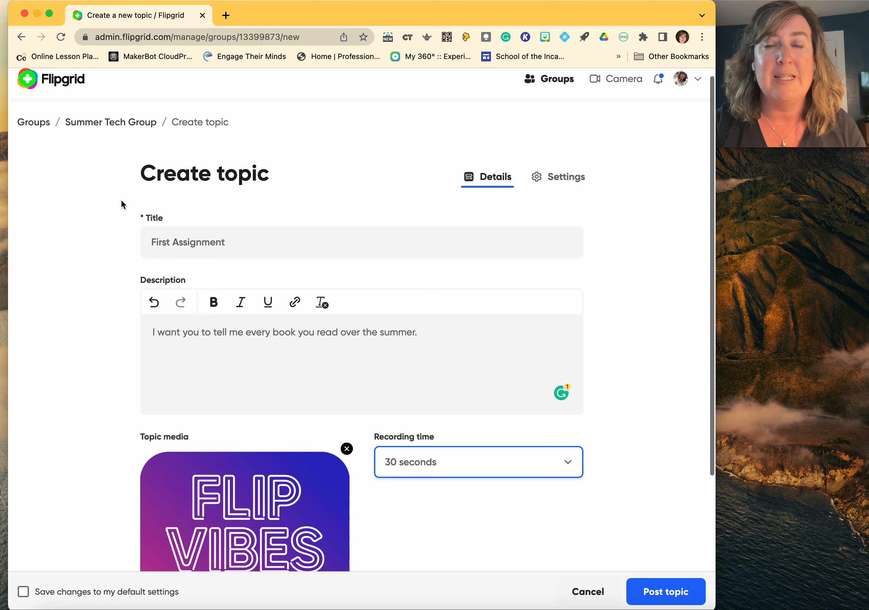
{"action": "left_click", "coordinate": [580, 192]}
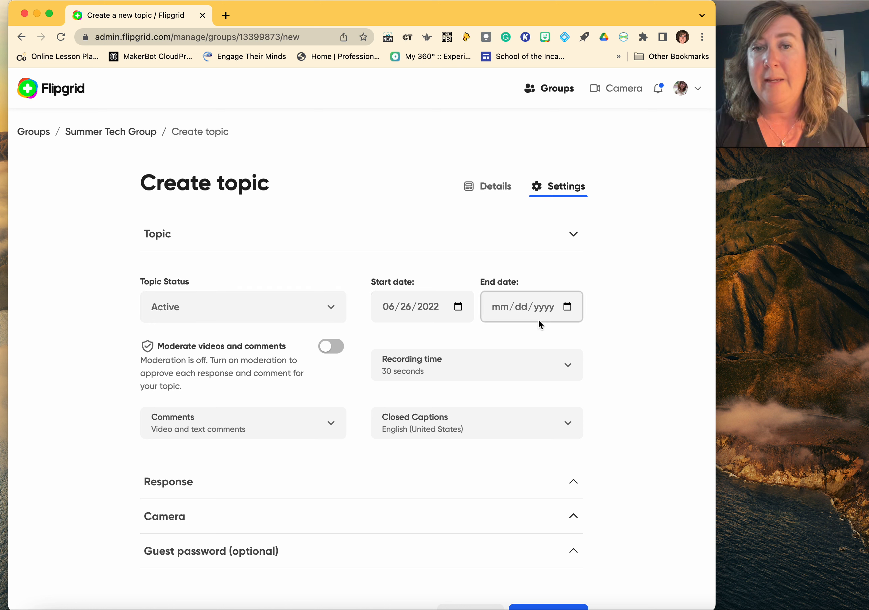
{"action": "left_click", "coordinate": [538, 308]}
{"action": "left_click", "coordinate": [567, 308]}
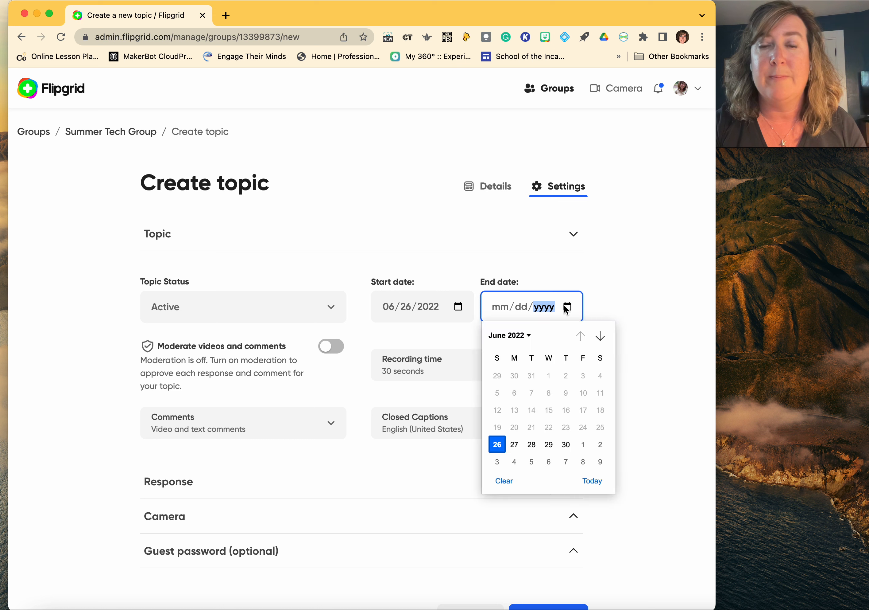
{"action": "left_click", "coordinate": [585, 445]}
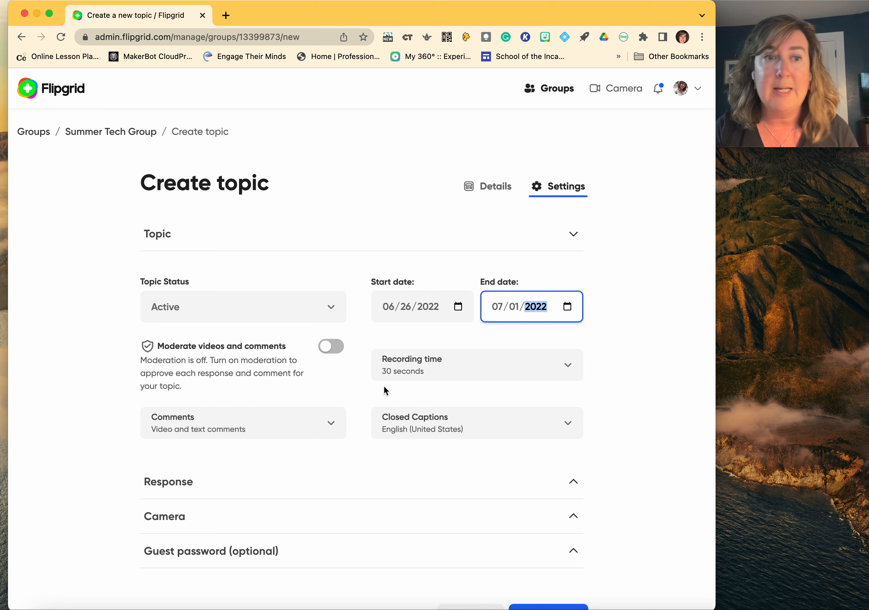
Step: Set topic comments to video comments only, and in the response options disallow attachment links, allow likes on videos and hide the view count
{"action": "left_click", "coordinate": [314, 435]}
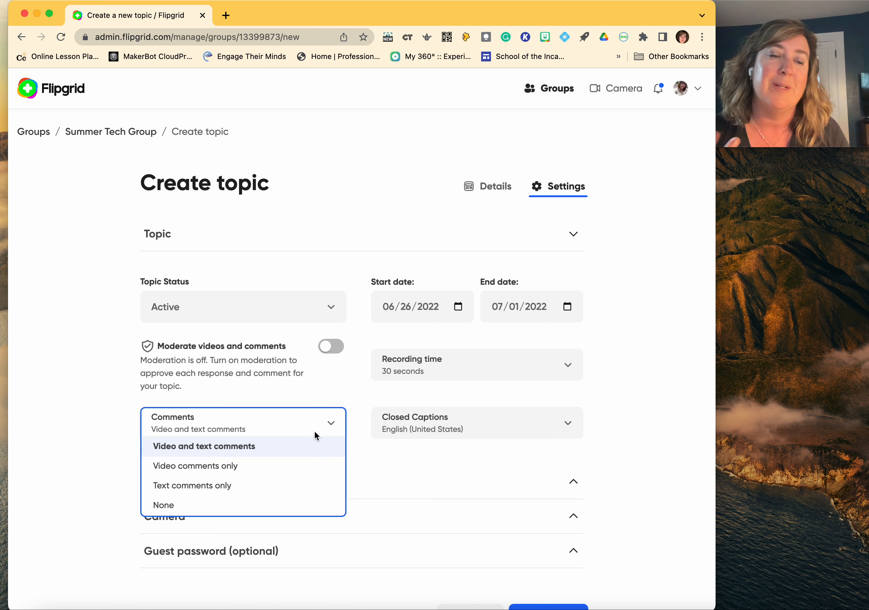
{"action": "left_click", "coordinate": [170, 465]}
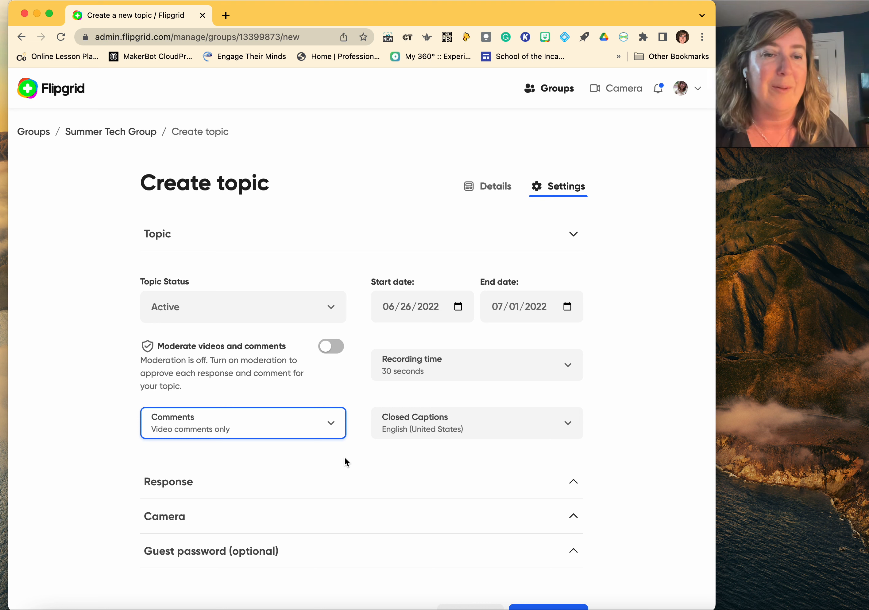
{"action": "left_click", "coordinate": [241, 486]}
{"action": "scroll", "coordinate": [243, 507], "scroll_direction": "down", "scroll_amount": 5}
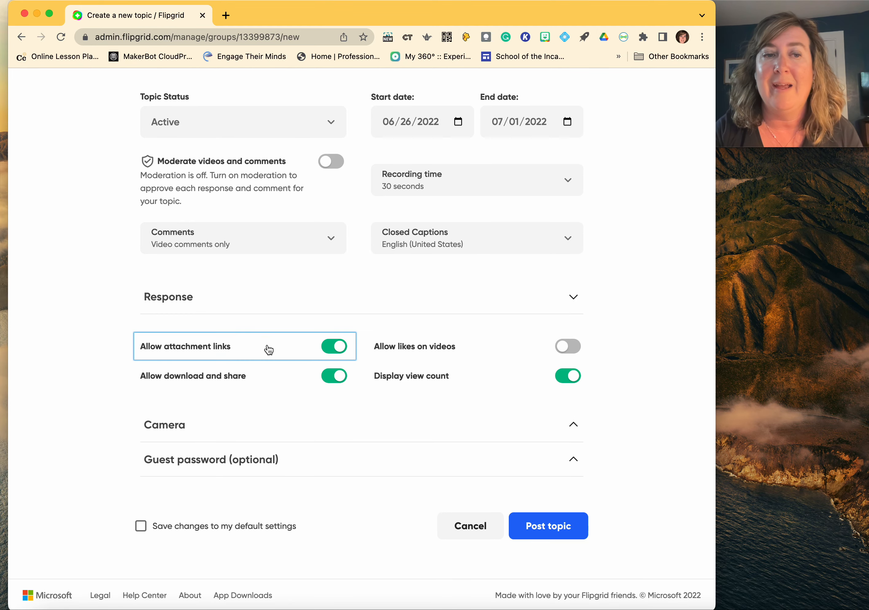
{"action": "left_click", "coordinate": [327, 351]}
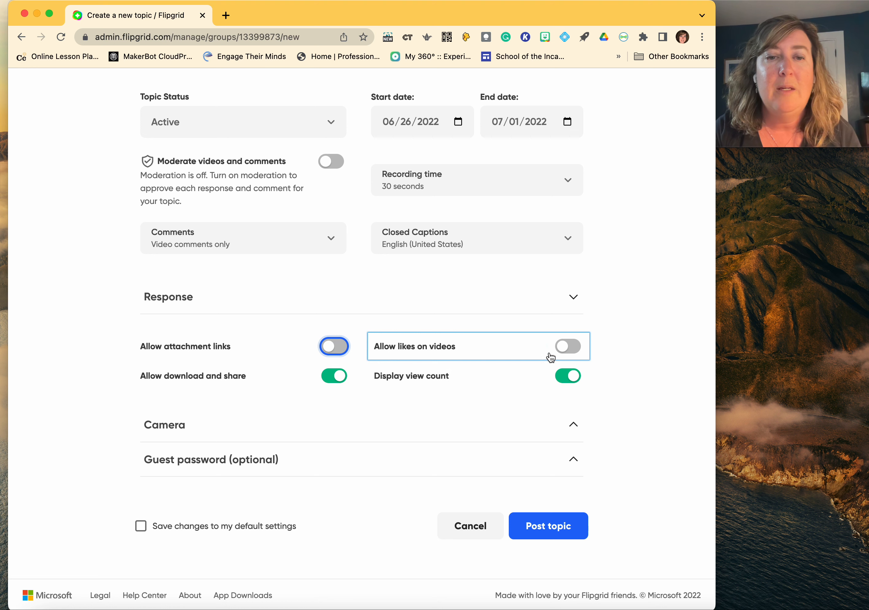
{"action": "left_click", "coordinate": [570, 347]}
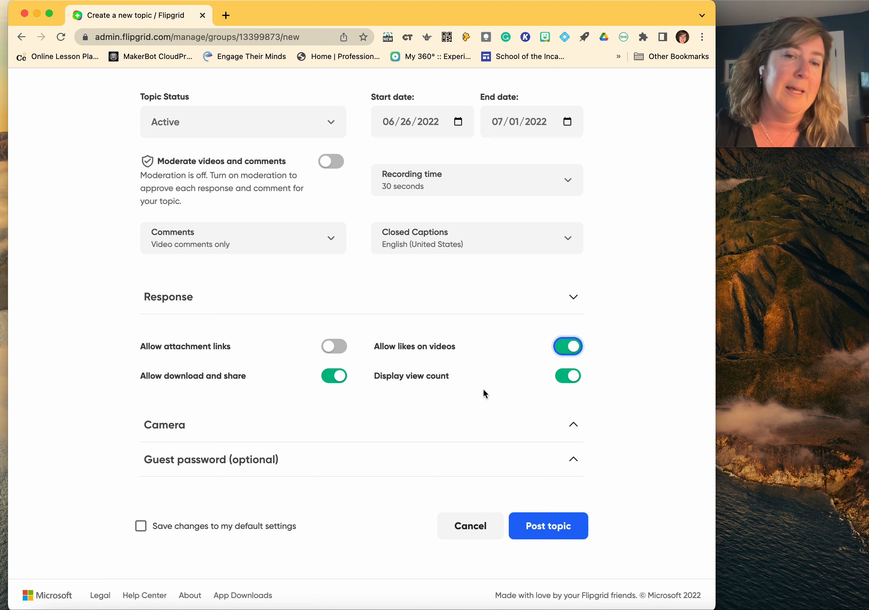
{"action": "left_click", "coordinate": [568, 377]}
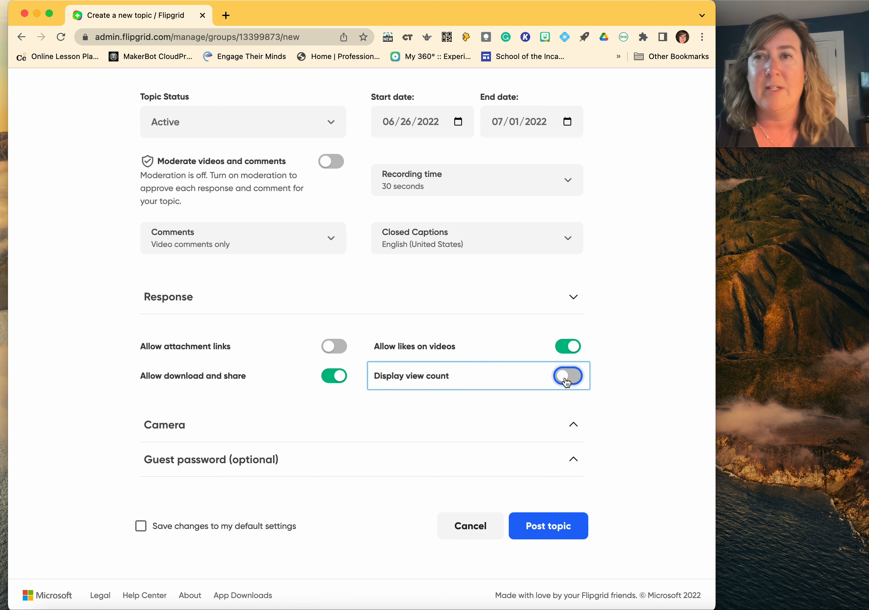
Step: Turn off Sticky Notes and Expressions in the topic's camera settings
{"action": "left_click", "coordinate": [454, 429]}
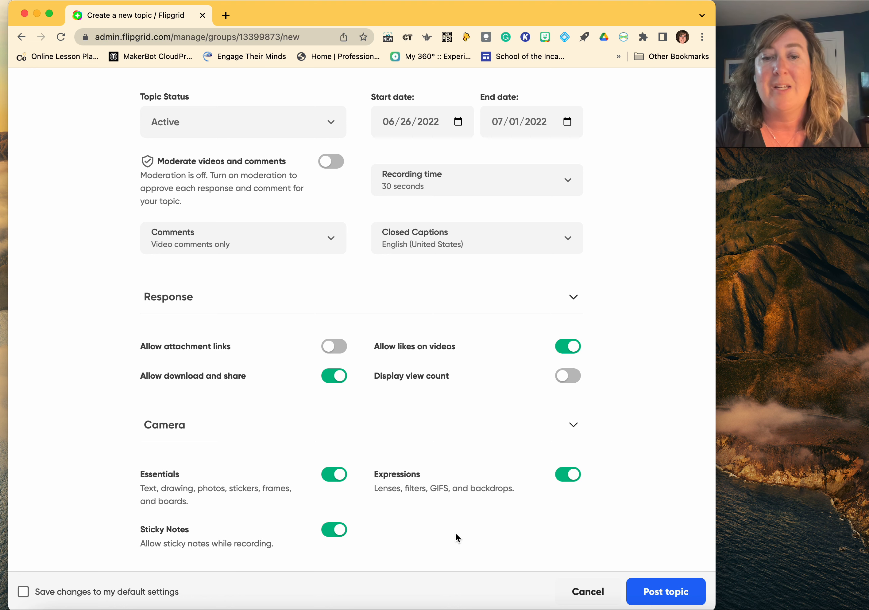
{"action": "scroll", "coordinate": [456, 532], "scroll_direction": "down", "scroll_amount": 5}
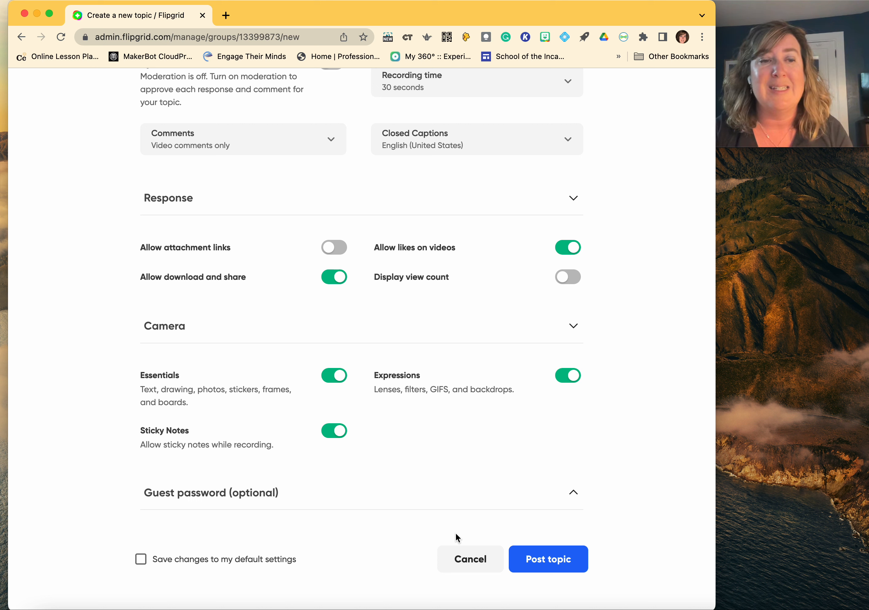
{"action": "left_click", "coordinate": [328, 433]}
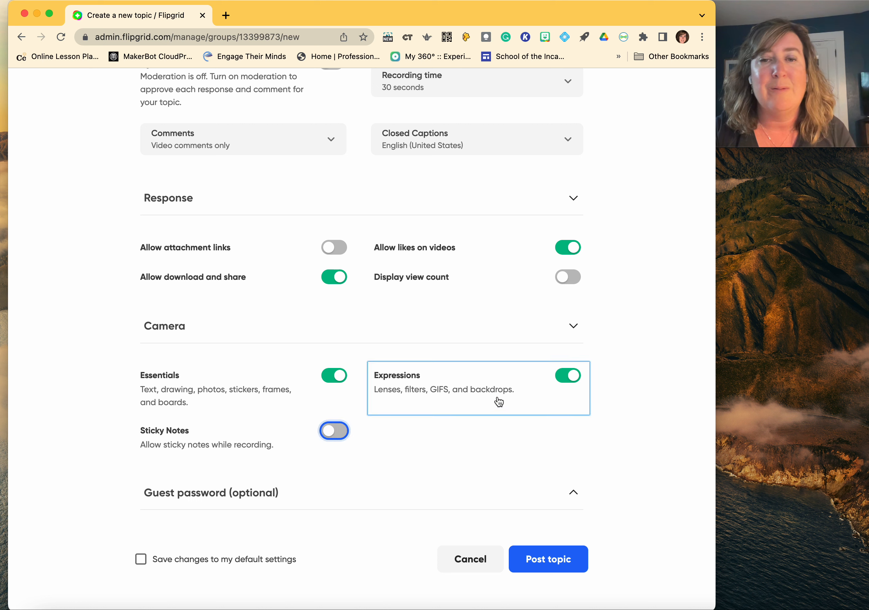
{"action": "left_click", "coordinate": [566, 377]}
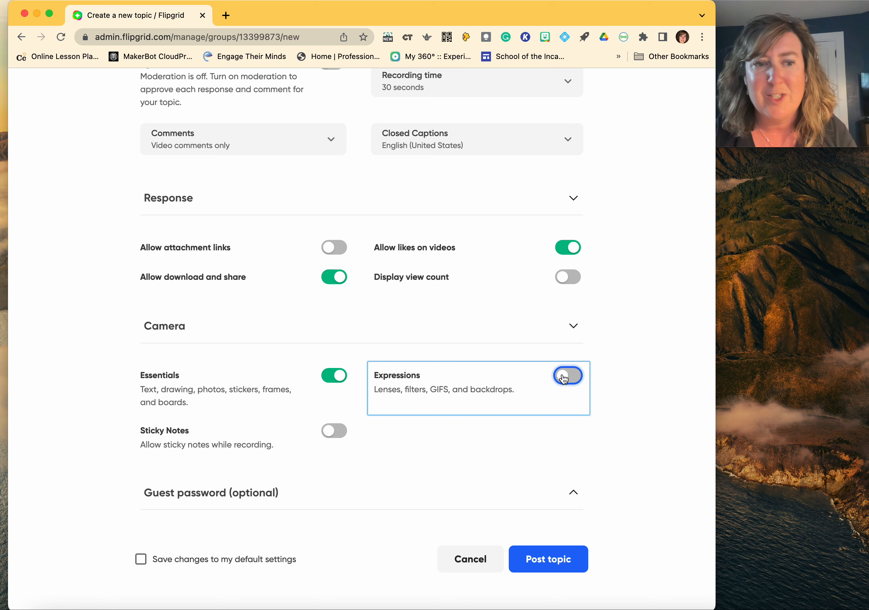
{"action": "scroll", "coordinate": [331, 491], "scroll_direction": "down", "scroll_amount": 2}
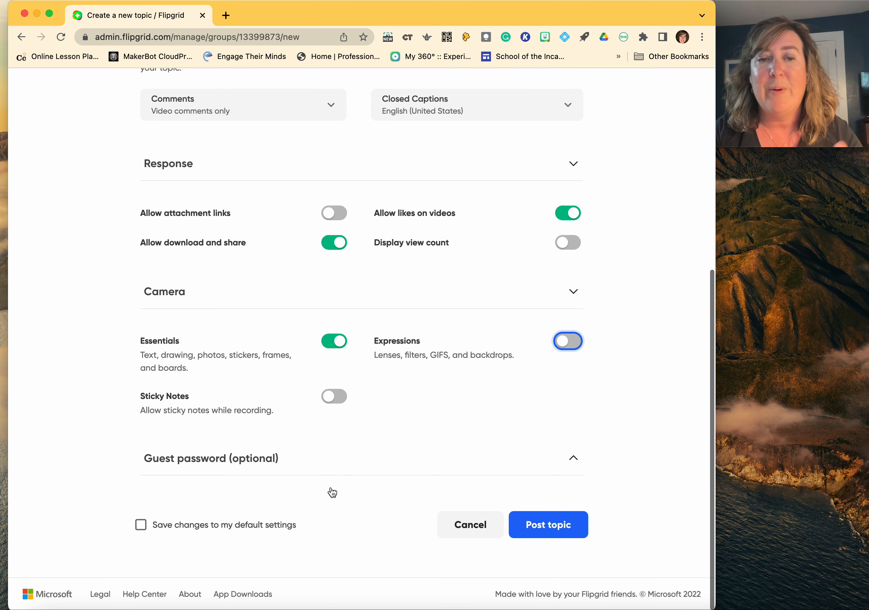
Step: Enable the topic's guest password, enter a guest password, and try to post the topic
{"action": "left_click", "coordinate": [554, 458]}
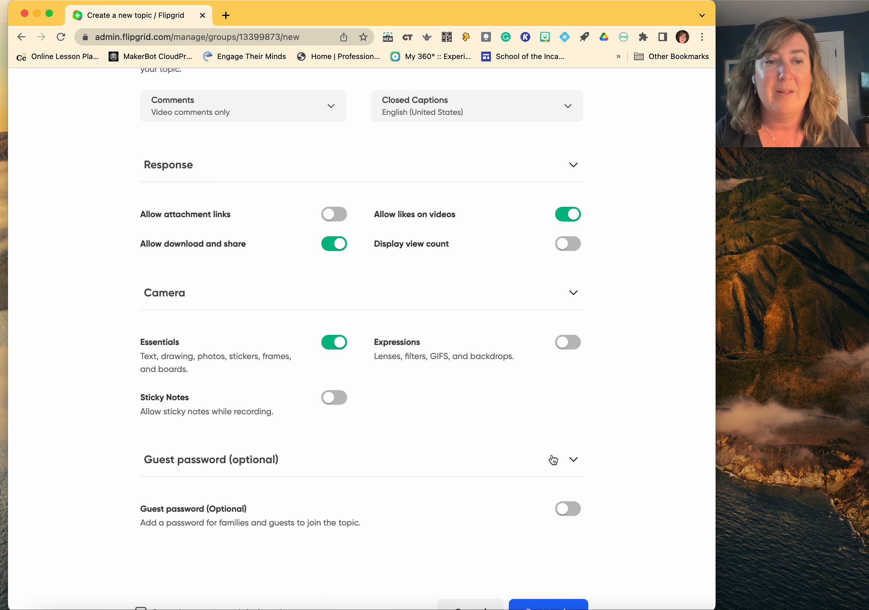
{"action": "left_click", "coordinate": [572, 509]}
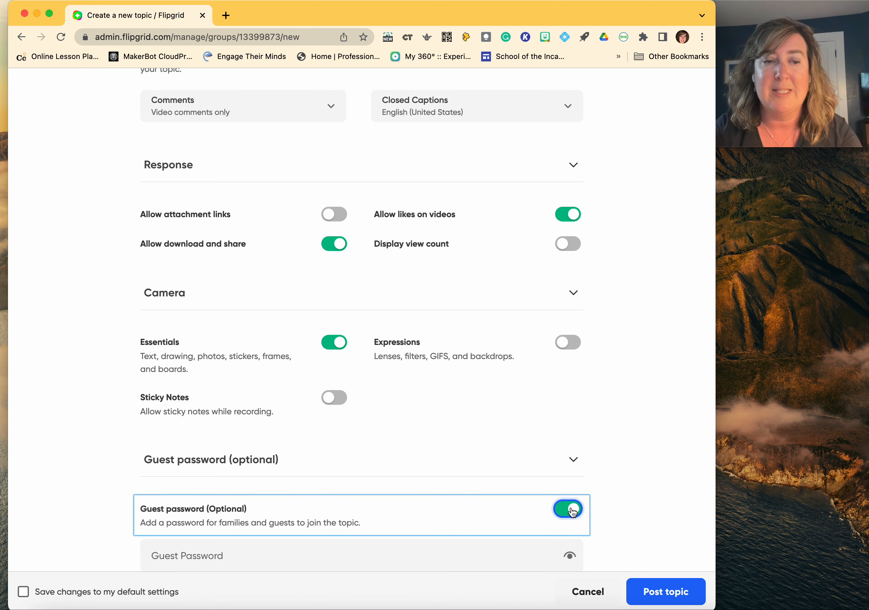
{"action": "scroll", "coordinate": [572, 509], "scroll_direction": "down", "scroll_amount": 4}
{"action": "left_click", "coordinate": [460, 430]}
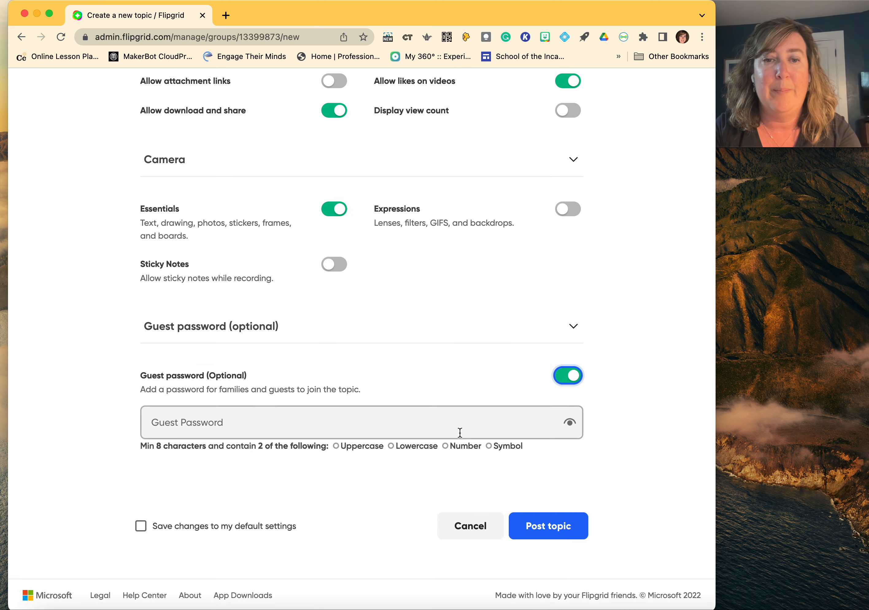
{"action": "type", "text": "•••••••"}
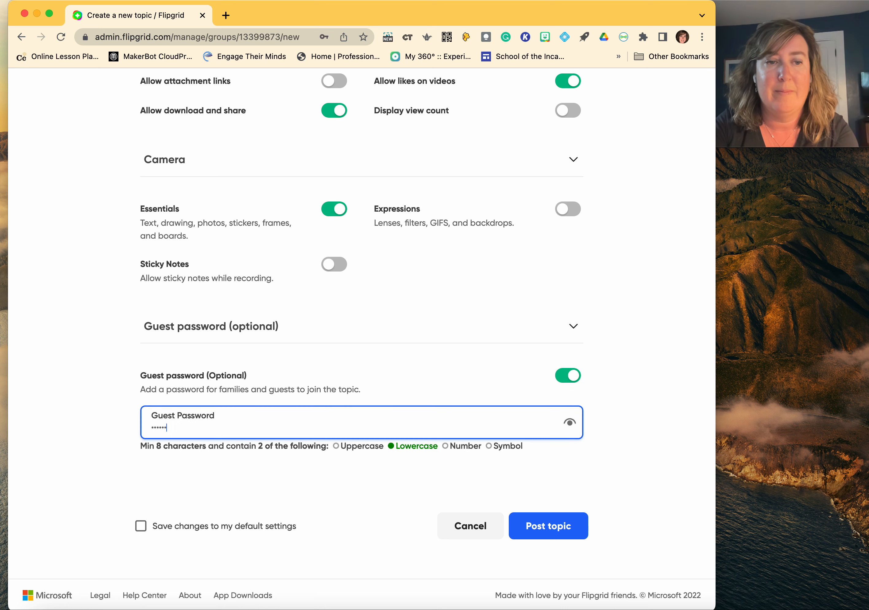
{"action": "left_click", "coordinate": [86, 463]}
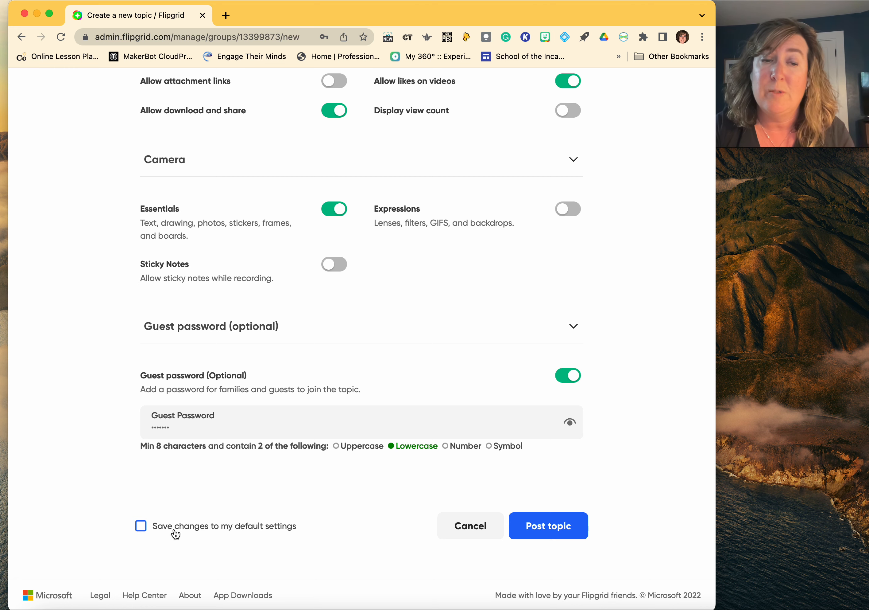
{"action": "left_click", "coordinate": [539, 529]}
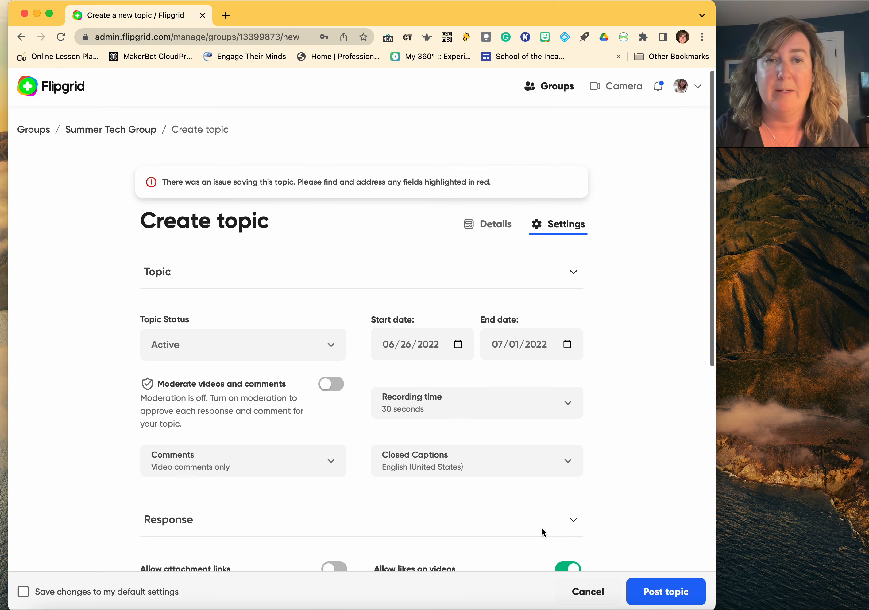
Step: Replace the guest password with a longer one containing uppercase and lowercase letters
{"action": "scroll", "coordinate": [543, 532], "scroll_direction": "down", "scroll_amount": 10}
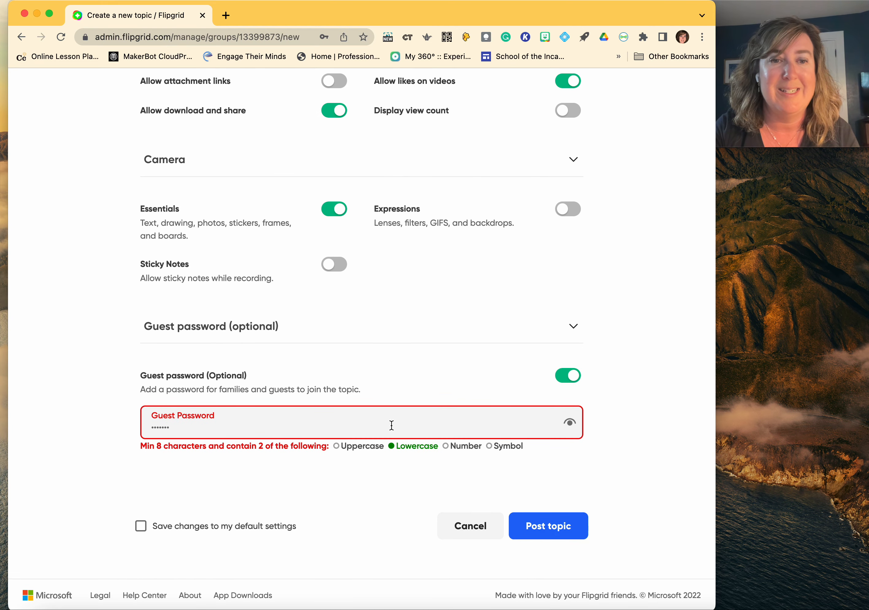
{"action": "double_click", "coordinate": [391, 424]}
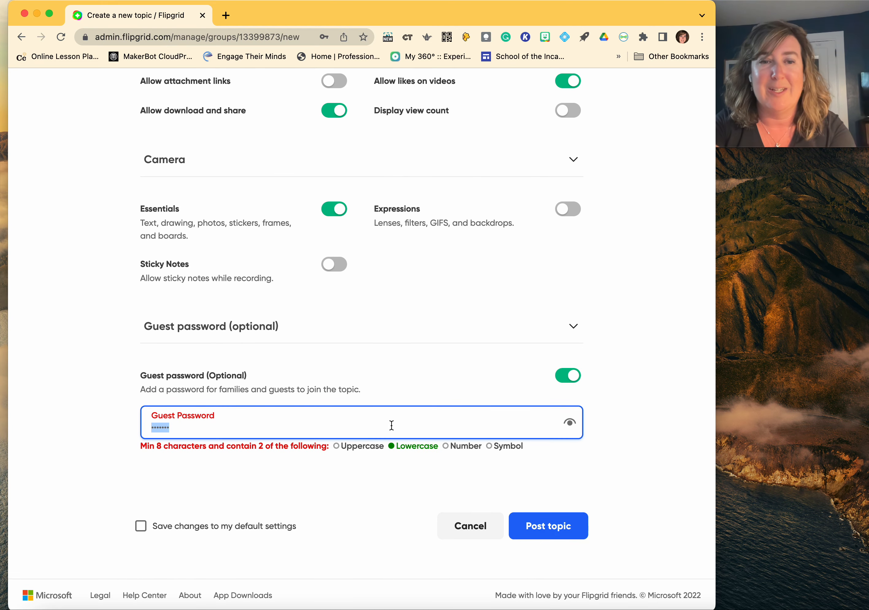
{"action": "type", "text": "•••••••"}
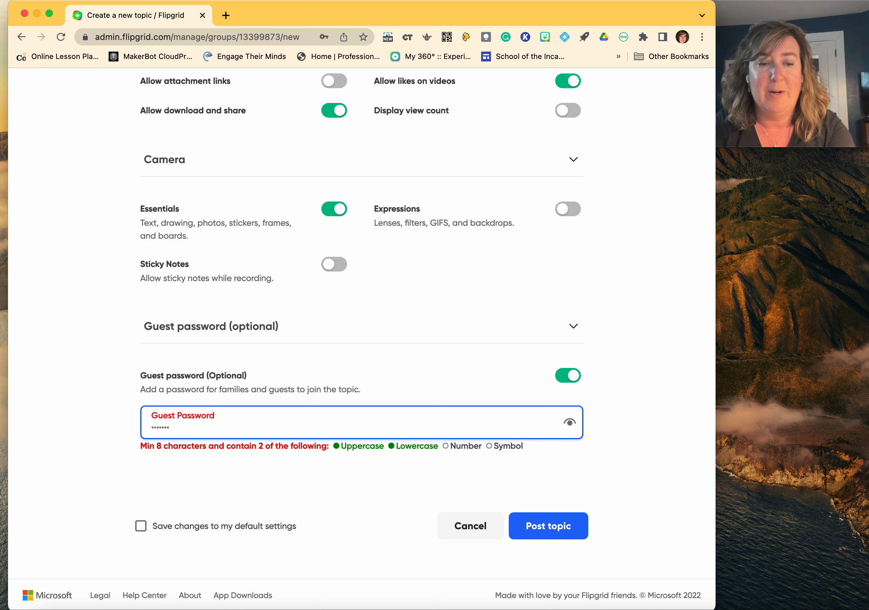
{"action": "type", "text": "•••••"}
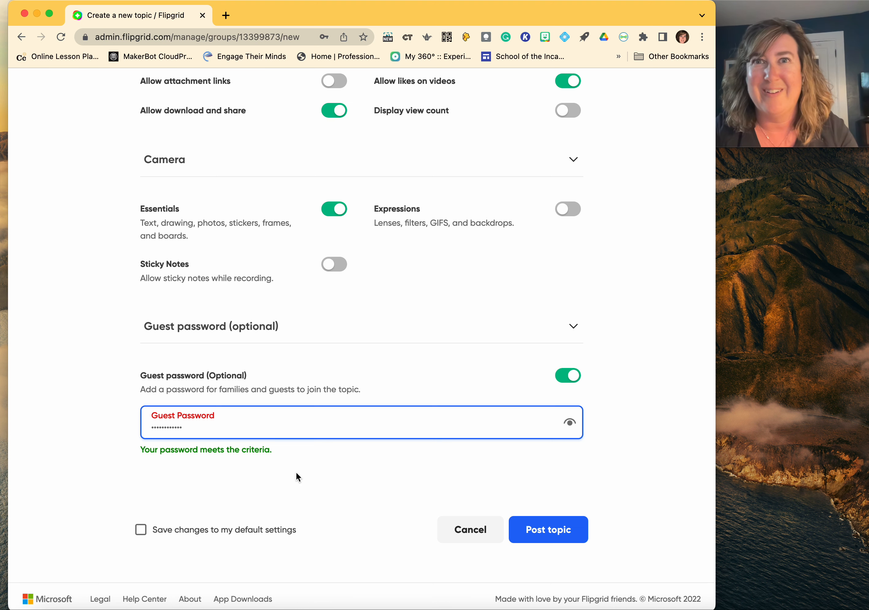
Step: Post the topic without saving the password in the browser, and copy its share link before dismissing the sharing dialog
{"action": "left_click", "coordinate": [549, 534]}
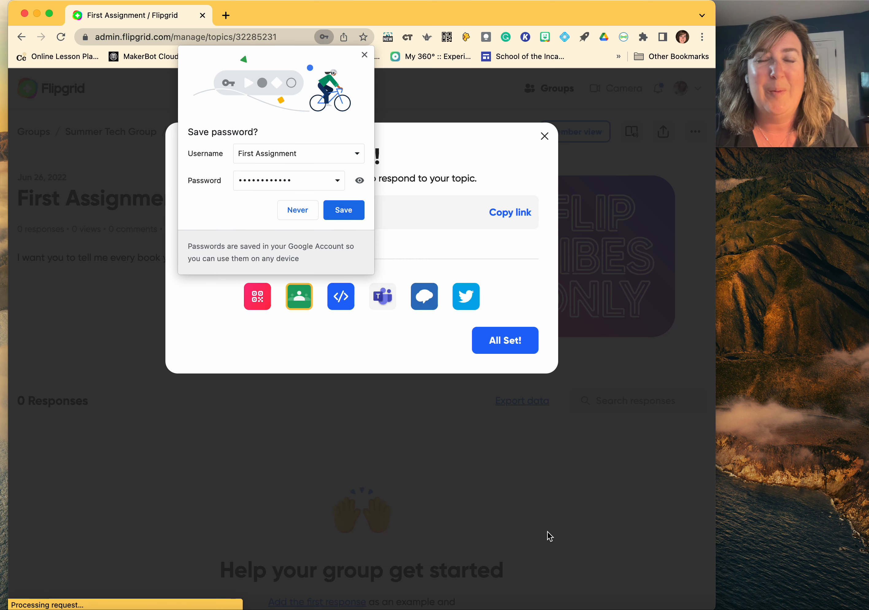
{"action": "left_click", "coordinate": [305, 214]}
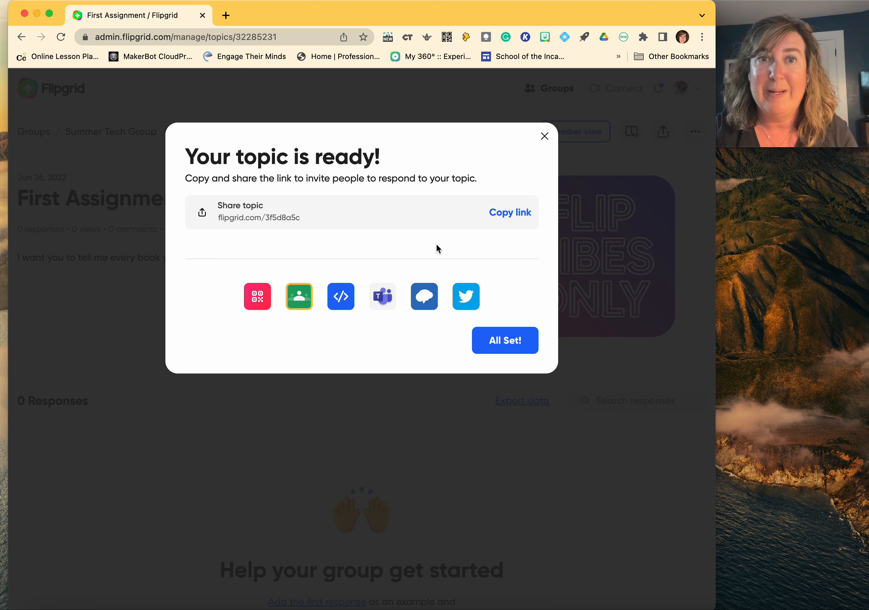
{"action": "left_click", "coordinate": [514, 214]}
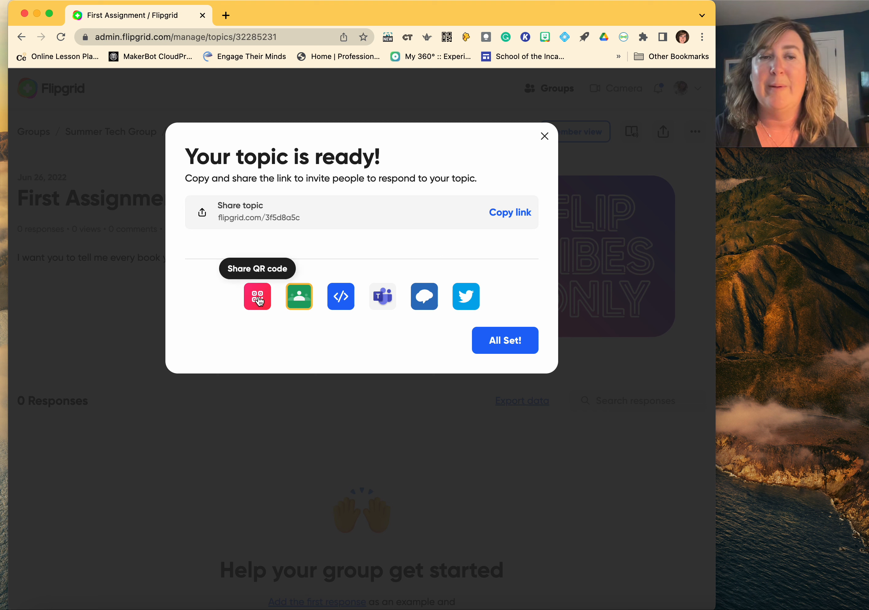
{"action": "left_click", "coordinate": [517, 342]}
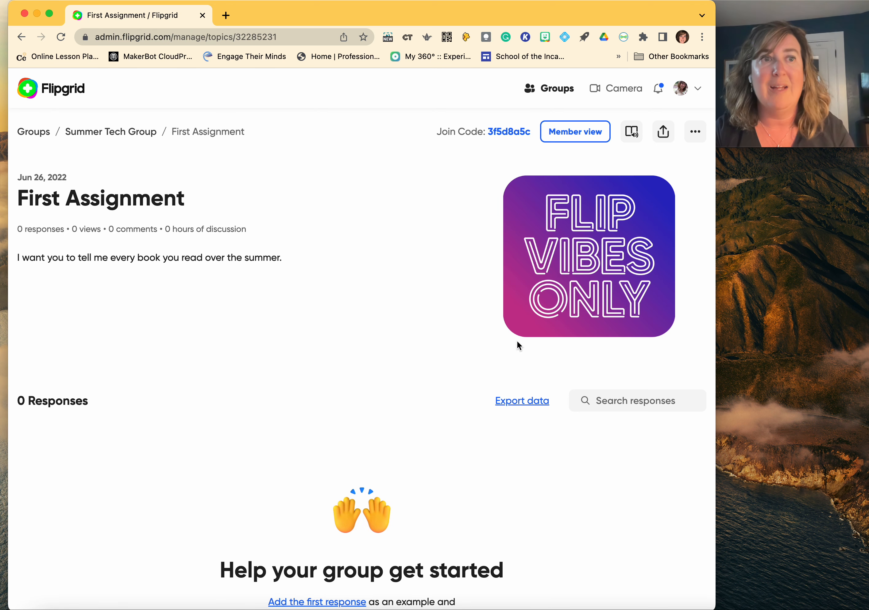
Step: Return to the Summer Tech Group page and preview the group in member view
{"action": "left_click", "coordinate": [133, 132]}
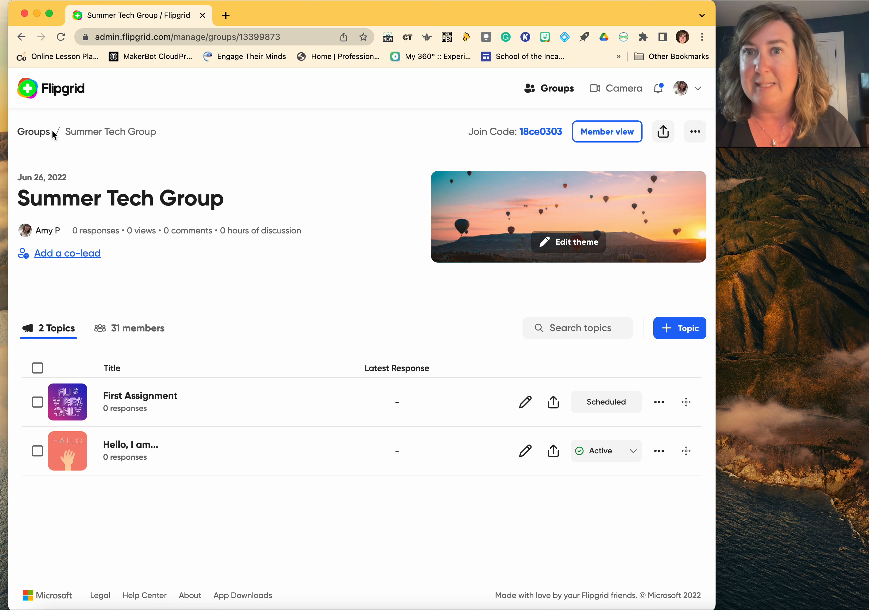
{"action": "left_click", "coordinate": [616, 130]}
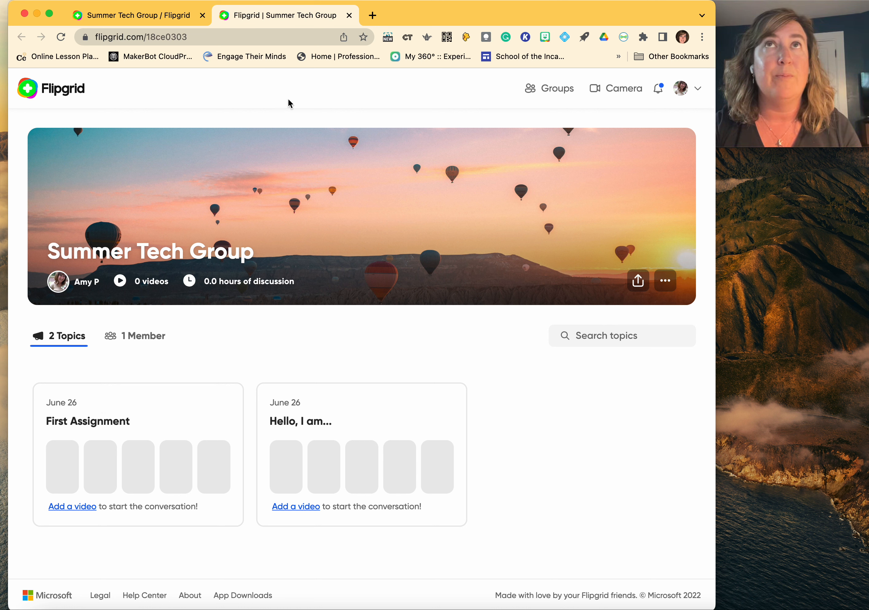
Step: Open the First Assignment topic from the group's management page and preview it in member view
{"action": "left_click", "coordinate": [158, 19]}
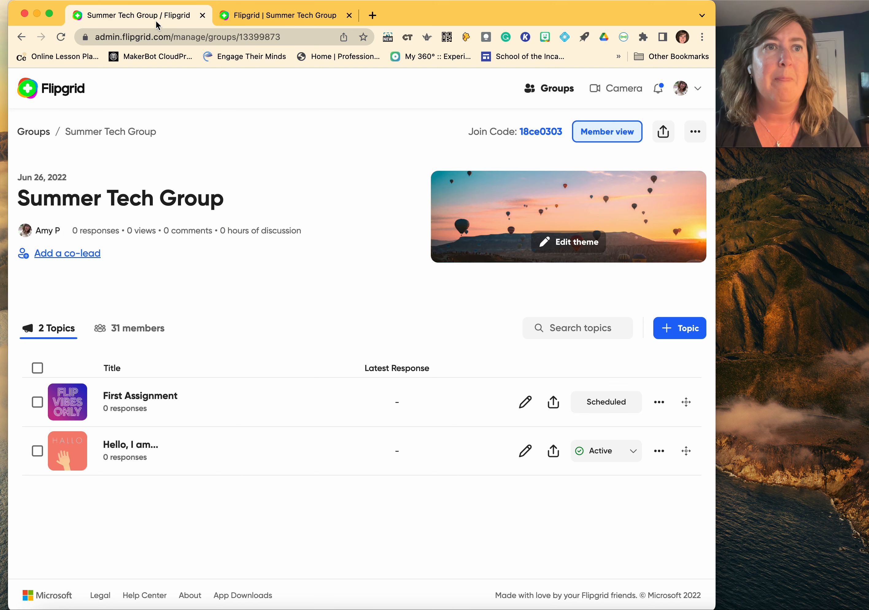
{"action": "left_click", "coordinate": [141, 397]}
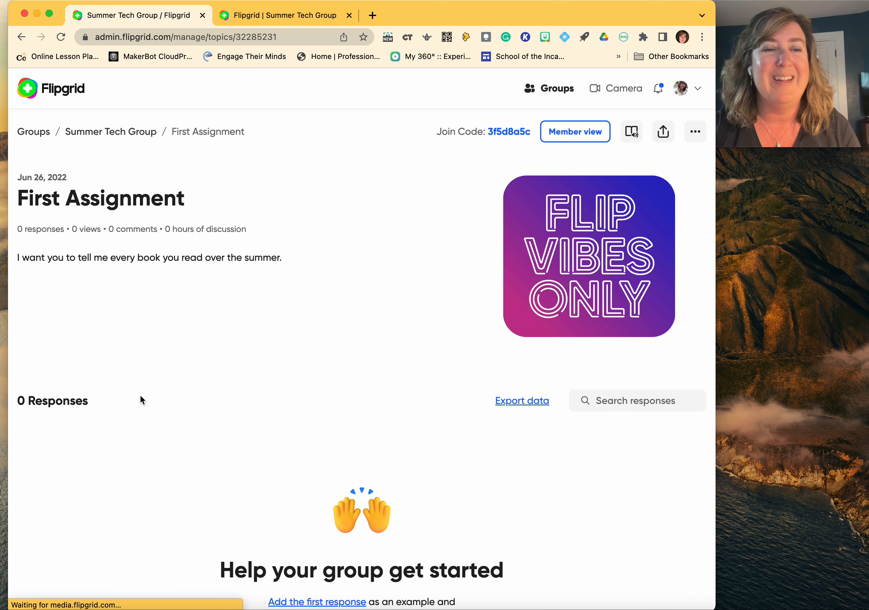
{"action": "left_click", "coordinate": [584, 134]}
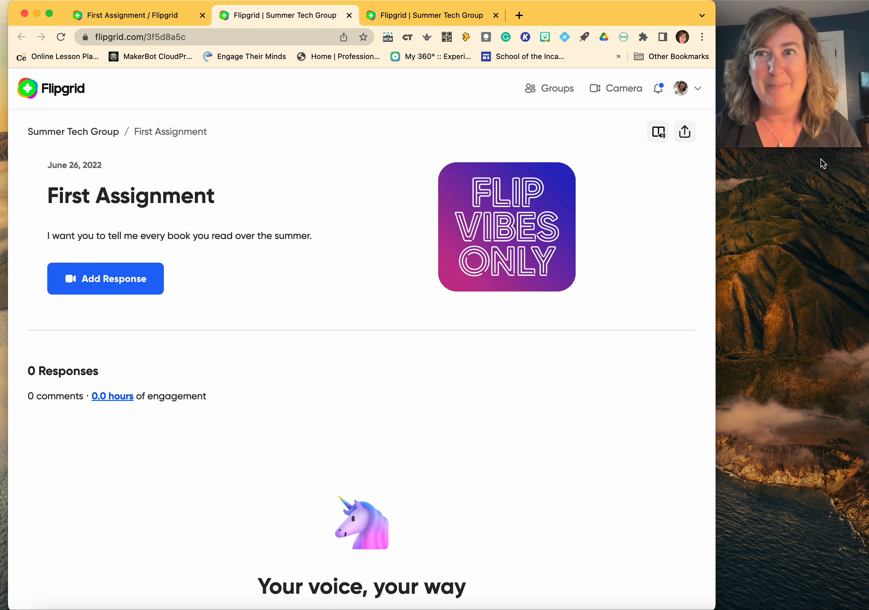
{"action": "left_click", "coordinate": [783, 140]}
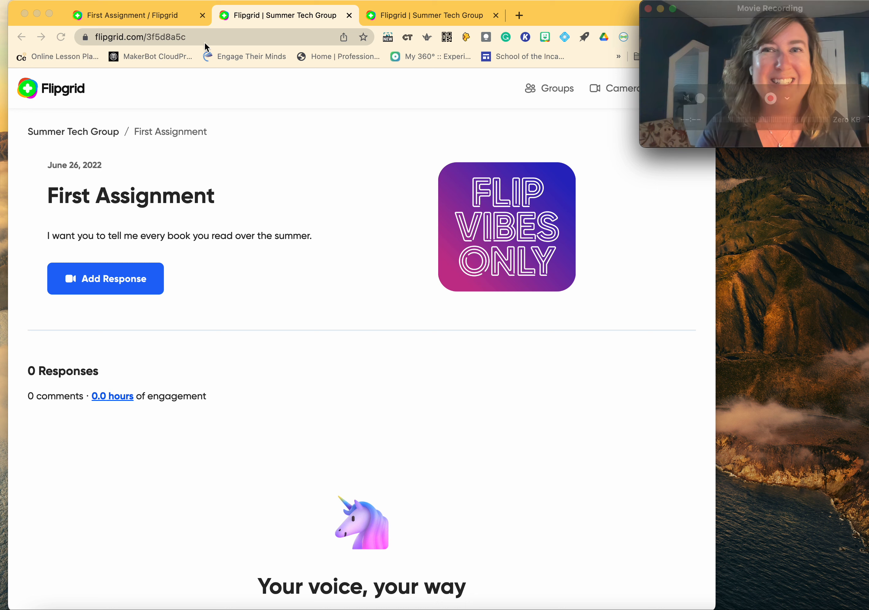